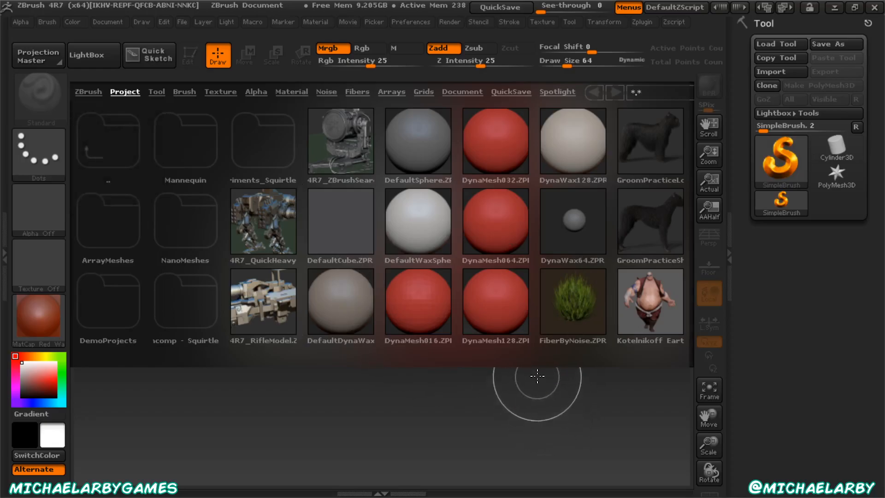
# Hide LightBox and browse the 3D mesh import to the UNIT 40 - 3D Modelling folder inside SECOND YEAR UNITS.
pyautogui.press(',')
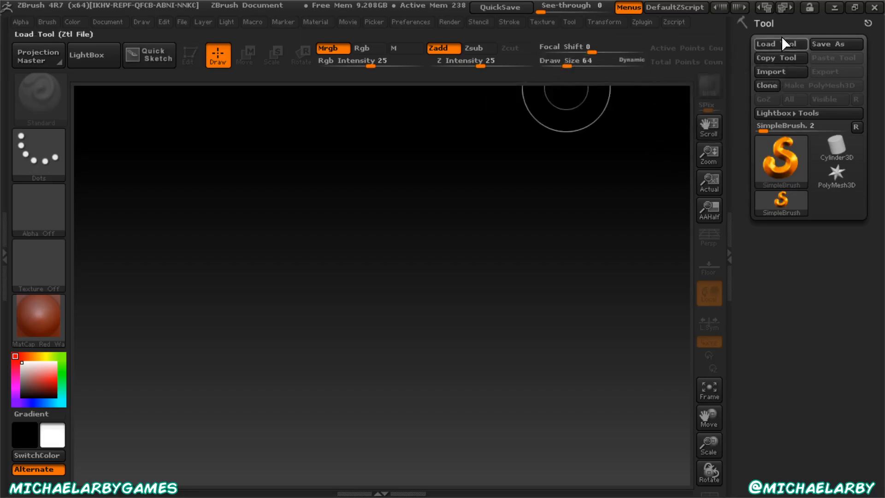
pyautogui.click(784, 72)
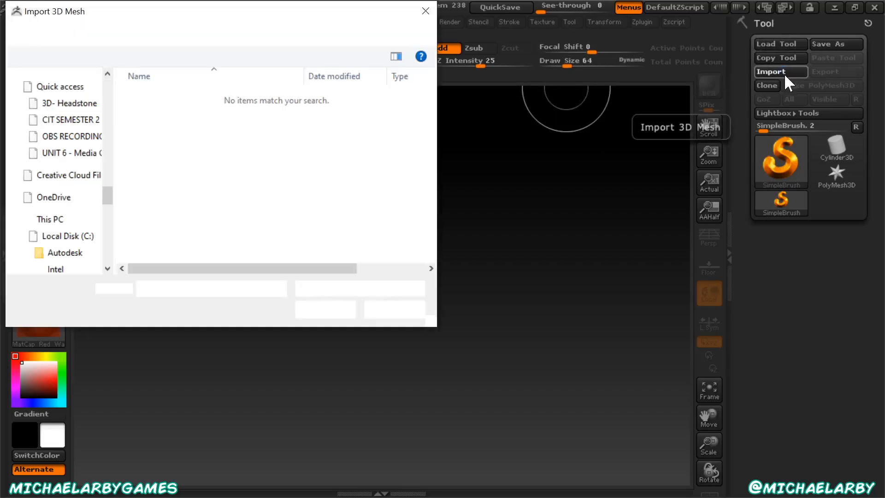
pyautogui.moveTo(235, 21); pyautogui.dragTo(343, 37)
pyautogui.moveTo(215, 211); pyautogui.dragTo(220, 99)
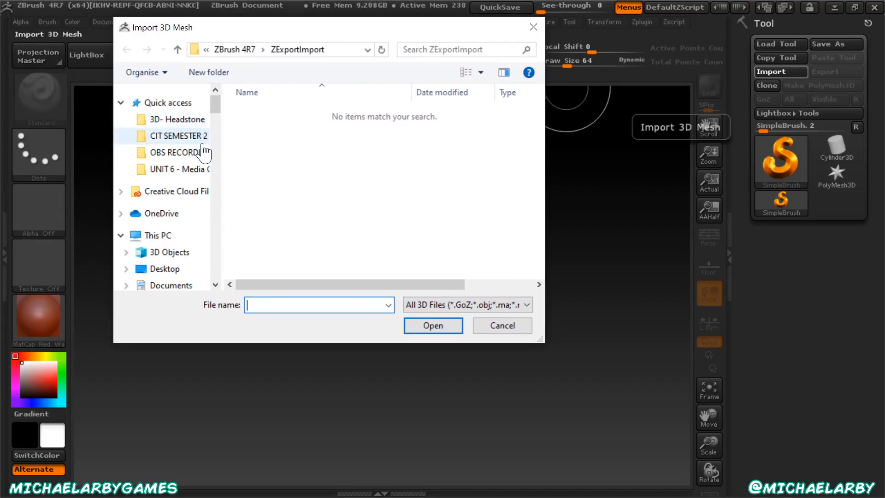
pyautogui.click(193, 168)
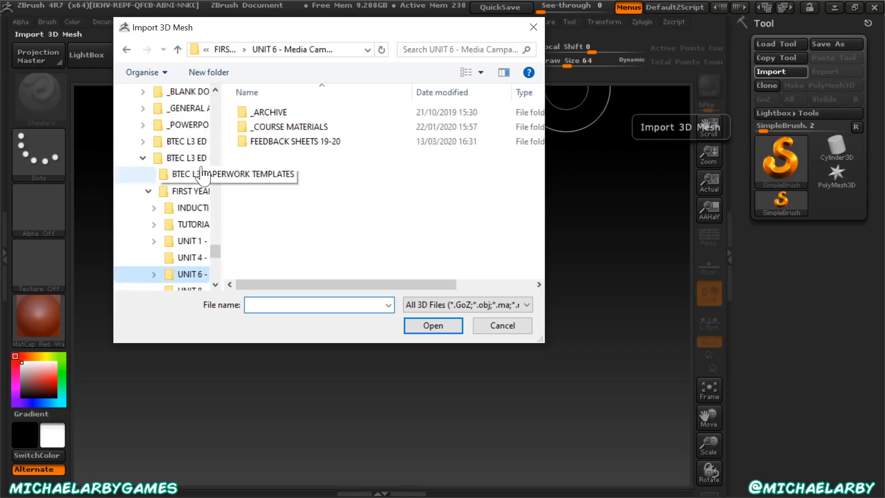
pyautogui.click(225, 49)
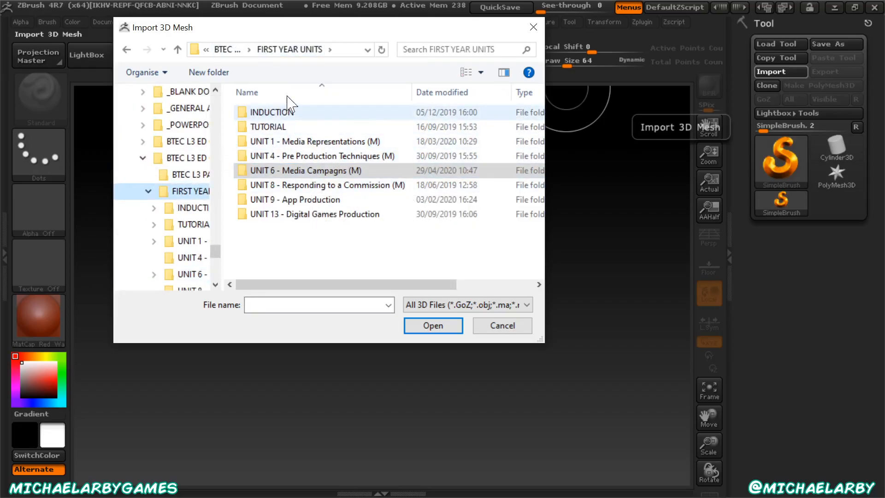
pyautogui.click(225, 50)
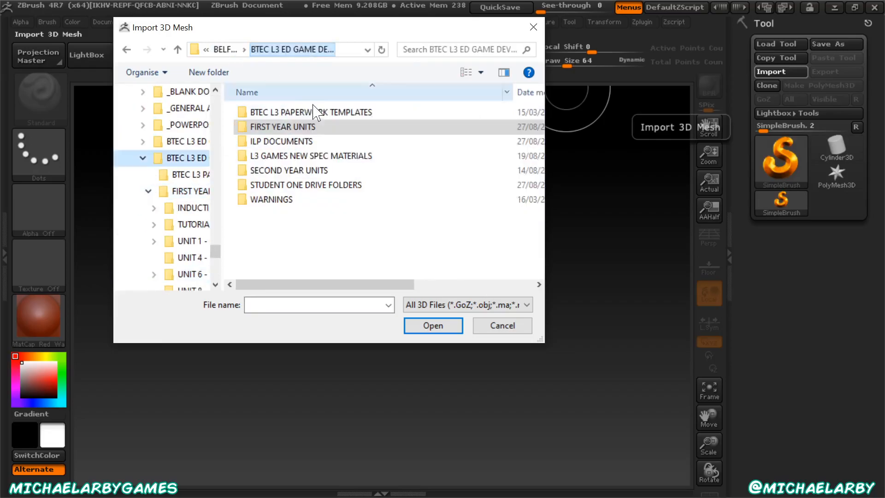
pyautogui.doubleClick(295, 171)
pyautogui.doubleClick(307, 174)
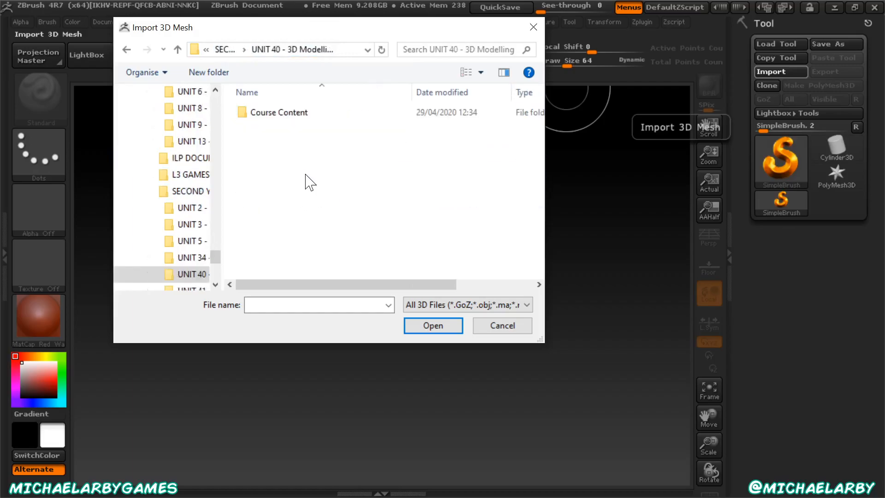
# Import lowpoly_headstone_mesh_obj.obj from the tutorial - Spooky Headstone folder in Course Content.
pyautogui.doubleClick(290, 115)
pyautogui.click(304, 116)
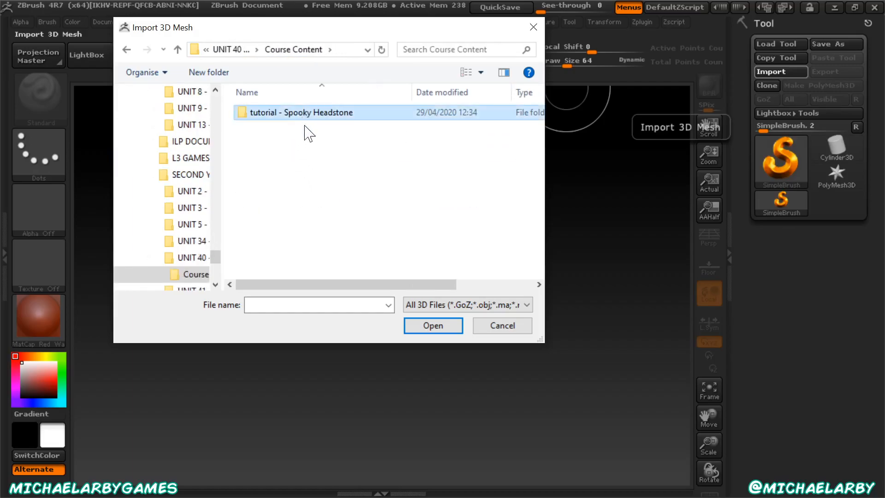
pyautogui.doubleClick(304, 115)
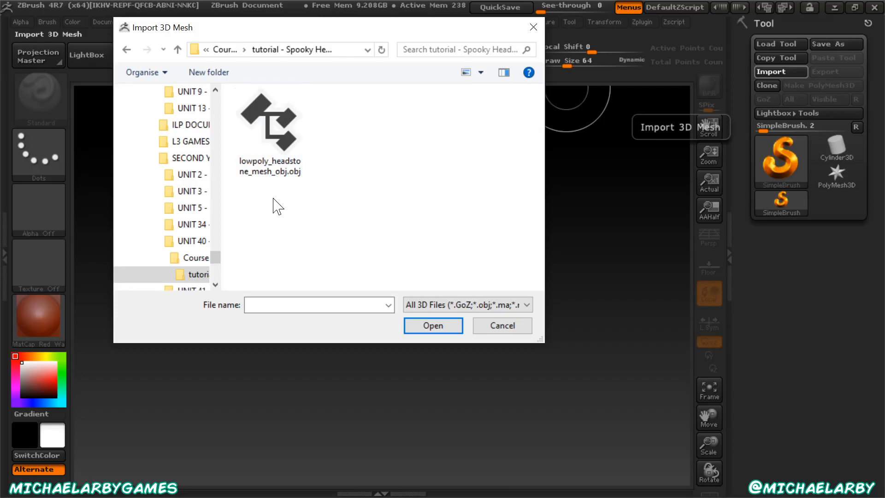
pyautogui.doubleClick(281, 139)
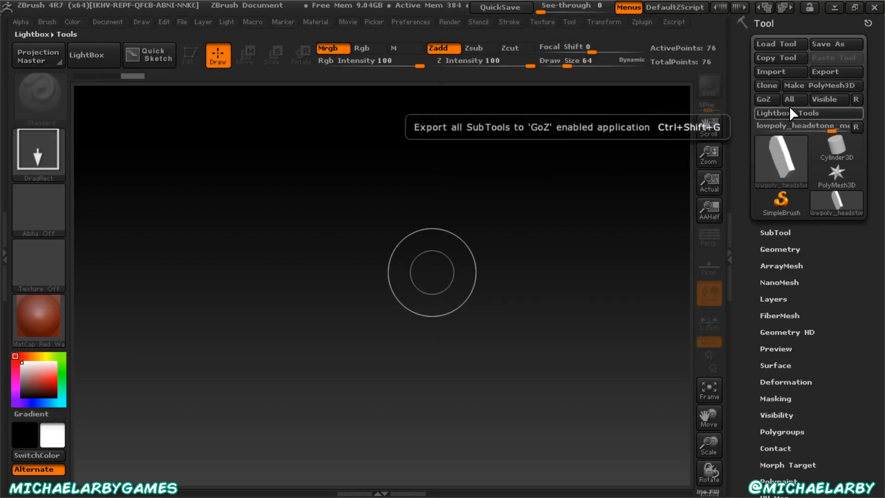
# Try drawing the imported headstone and a small tilted second copy on the canvas, and undo both.
pyautogui.moveTo(787, 161)
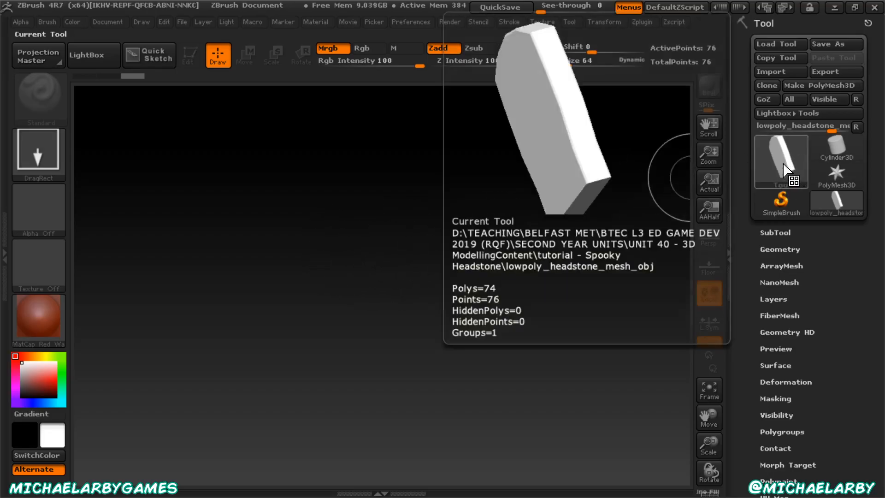
pyautogui.click(778, 177)
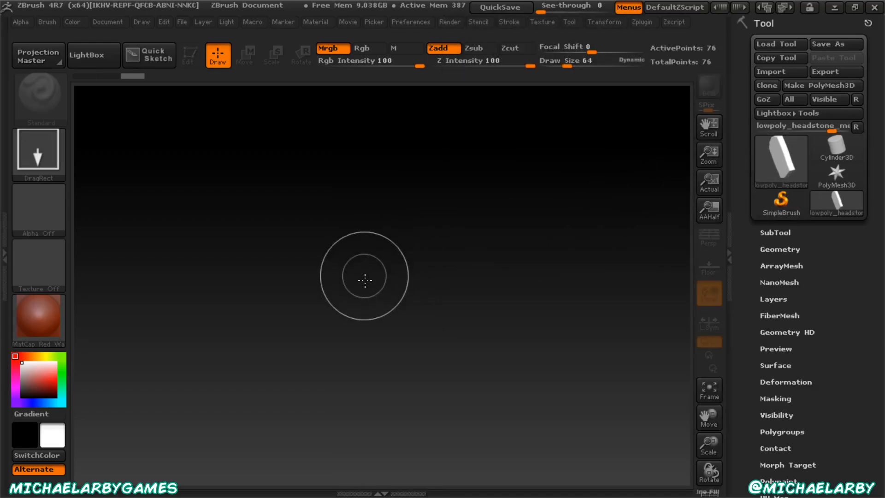
pyautogui.moveTo(370, 275)
pyautogui.mouseDown()
pyautogui.moveTo(387, 339)
pyautogui.moveTo(346, 399)
pyautogui.moveTo(371, 484)
pyautogui.mouseUp()
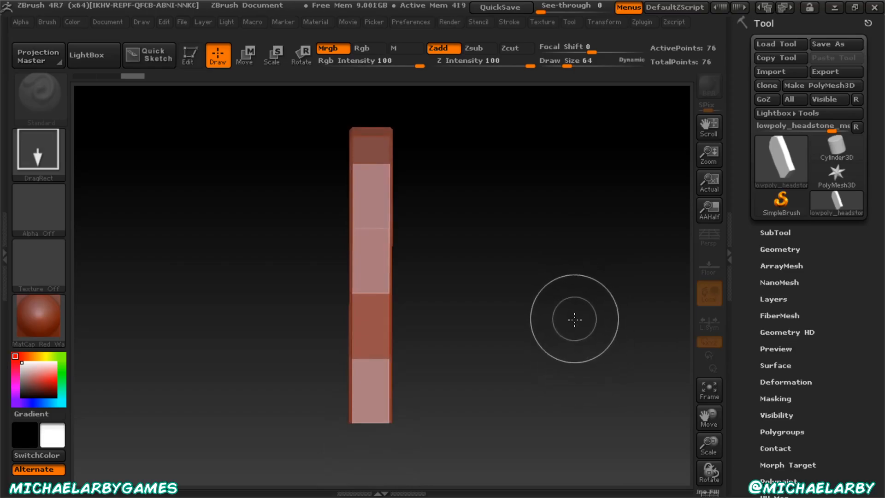
pyautogui.moveTo(607, 341); pyautogui.dragTo(542, 380)
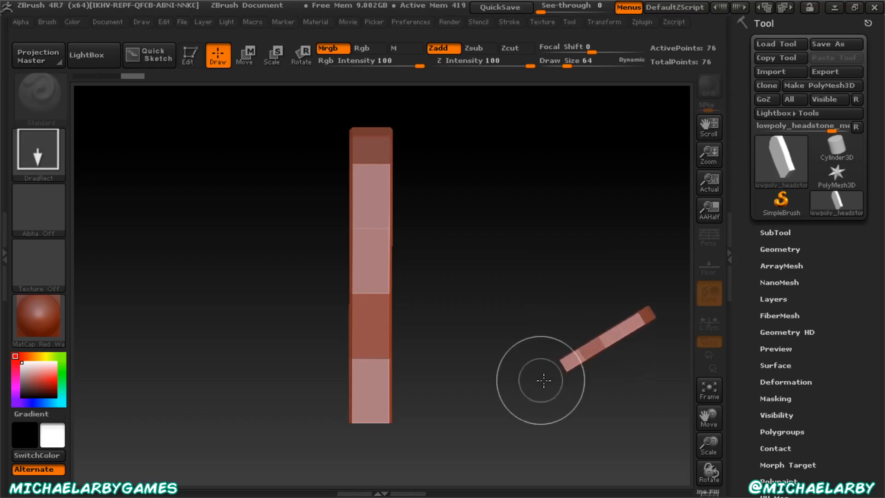
pyautogui.hotkey('ctrl', 'z')
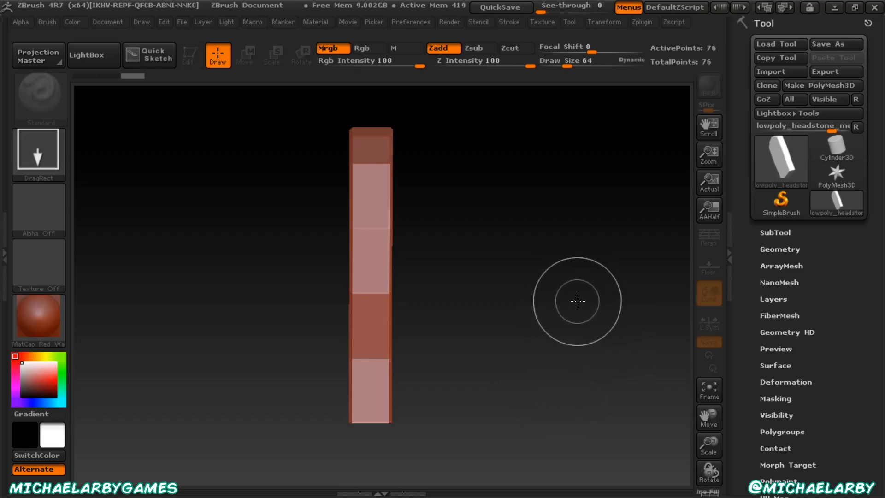
pyautogui.hotkey('ctrl', 'z')
# Place the headstone on the canvas in Edit mode and convert it to a PolyMesh3D.
pyautogui.moveTo(328, 155)
pyautogui.mouseDown()
pyautogui.moveTo(405, 412)
pyautogui.moveTo(307, 341)
pyautogui.moveTo(314, 354)
pyautogui.mouseUp()
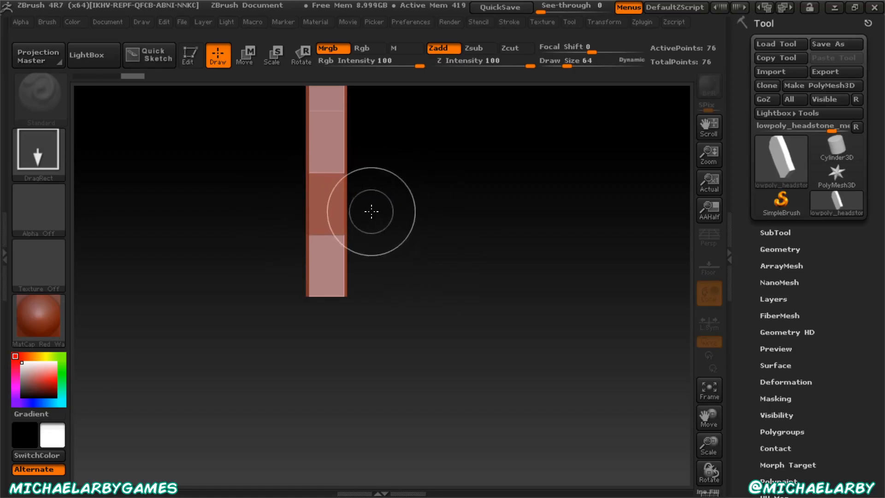
pyautogui.click(189, 60)
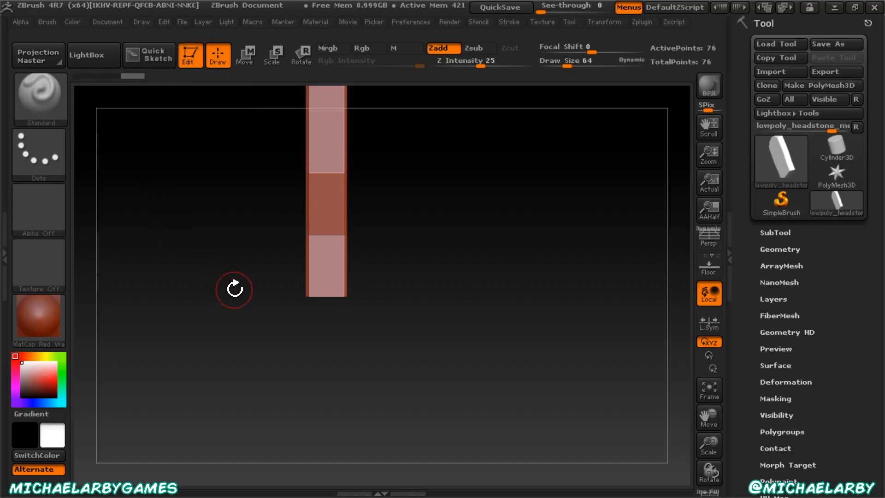
pyautogui.click(827, 85)
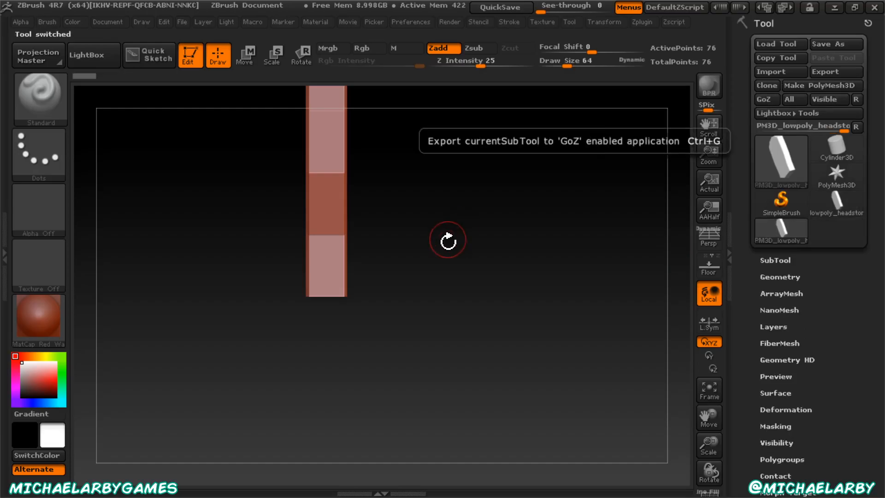
pyautogui.moveTo(471, 251)
pyautogui.keyDown('alt'); pyautogui.mouseDown()
pyautogui.moveTo(475, 275)
pyautogui.moveTo(460, 252)
pyautogui.moveTo(508, 330)
pyautogui.moveTo(486, 298)
pyautogui.mouseUp(); pyautogui.keyUp('alt')
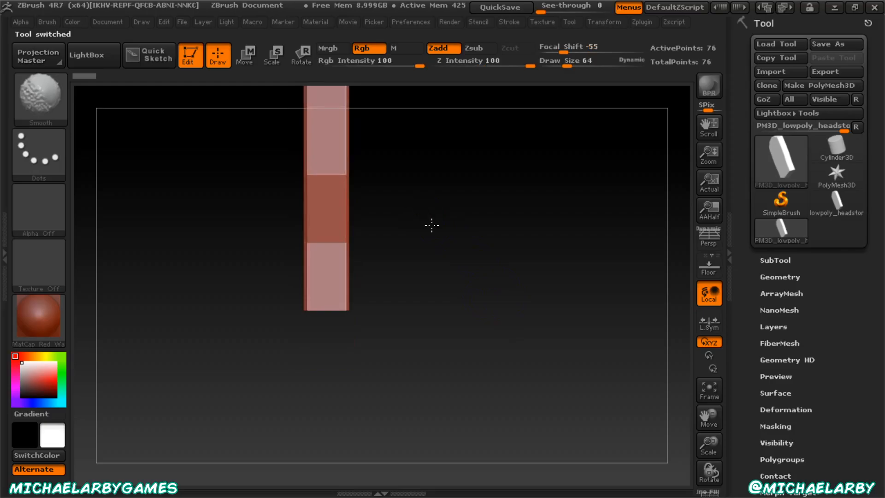
pyautogui.moveTo(449, 247)
pyautogui.keyDown('alt'); pyautogui.mouseDown()
pyautogui.moveTo(470, 322)
pyautogui.moveTo(496, 352)
pyautogui.moveTo(494, 365)
pyautogui.moveTo(514, 264)
pyautogui.moveTo(499, 292)
pyautogui.moveTo(510, 306)
pyautogui.moveTo(592, 312)
pyautogui.moveTo(555, 316)
pyautogui.mouseUp(); pyautogui.keyUp('alt')
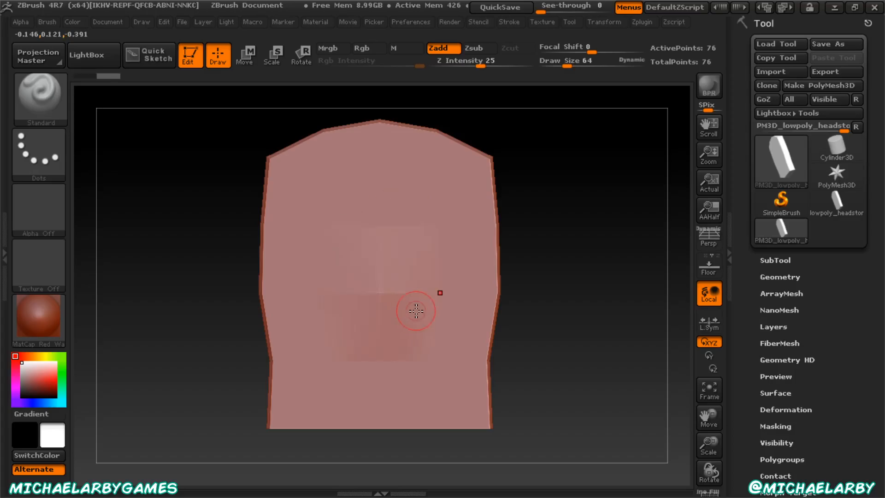
# Set the brush draw size to 120 and undo the sculpting on the headstone's front face.
pyautogui.moveTo(575, 66); pyautogui.dragTo(577, 66)
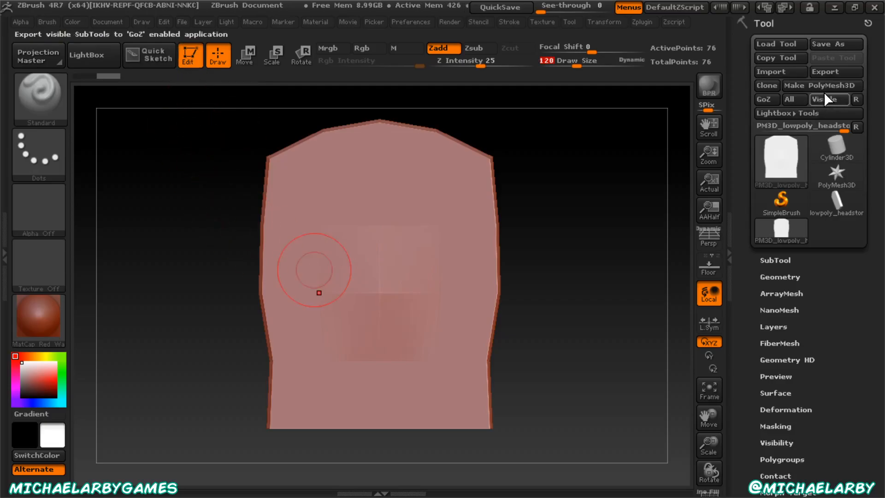
pyautogui.press('ctrl')
pyautogui.hotkey('ctrl', 'z')
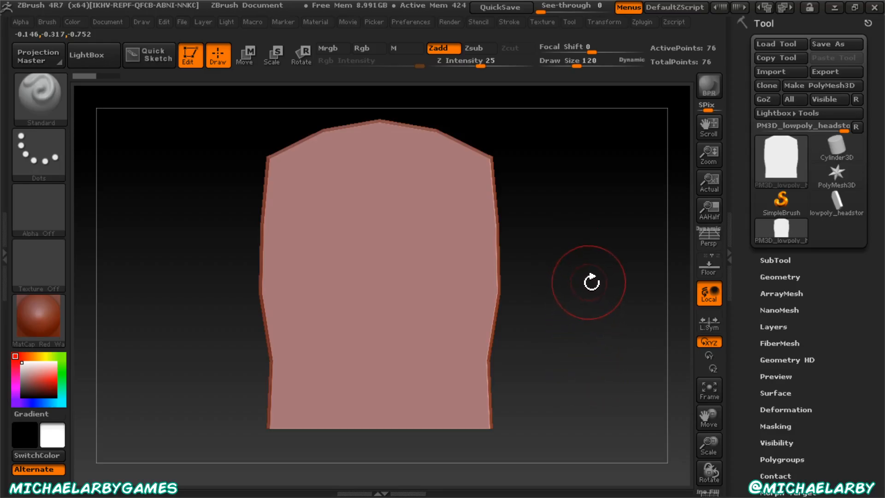
pyautogui.moveTo(602, 300)
pyautogui.mouseDown()
pyautogui.moveTo(535, 306)
pyautogui.moveTo(595, 310)
pyautogui.moveTo(610, 300)
pyautogui.moveTo(589, 289)
pyautogui.moveTo(600, 306)
pyautogui.moveTo(551, 310)
pyautogui.moveTo(606, 310)
pyautogui.moveTo(565, 308)
pyautogui.moveTo(599, 312)
pyautogui.moveTo(579, 312)
pyautogui.moveTo(557, 291)
pyautogui.moveTo(626, 300)
pyautogui.moveTo(604, 264)
pyautogui.moveTo(543, 302)
pyautogui.moveTo(607, 303)
pyautogui.moveTo(513, 308)
pyautogui.moveTo(564, 312)
pyautogui.mouseUp()
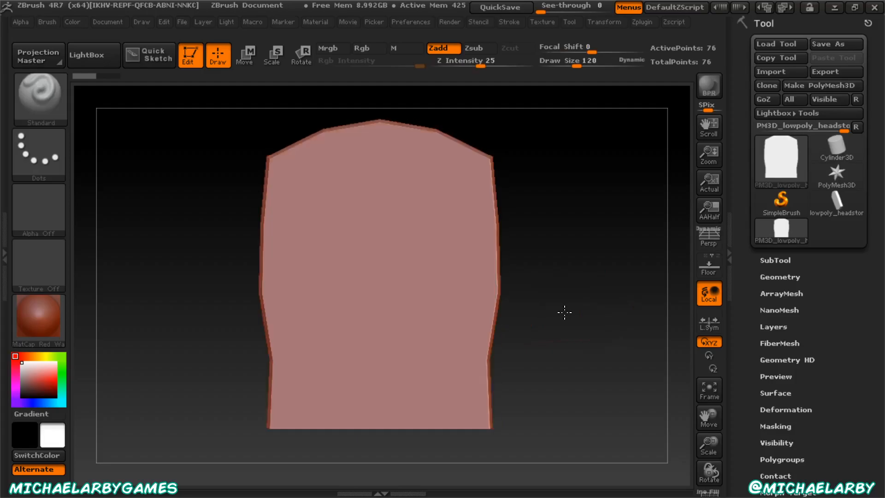
pyautogui.moveTo(558, 230)
pyautogui.keyDown('shift'); pyautogui.mouseDown()
pyautogui.moveTo(561, 327)
pyautogui.moveTo(555, 244)
pyautogui.moveTo(581, 322)
pyautogui.moveTo(605, 306)
pyautogui.moveTo(556, 304)
pyautogui.moveTo(601, 310)
pyautogui.moveTo(554, 320)
pyautogui.moveTo(508, 312)
pyautogui.moveTo(585, 318)
pyautogui.moveTo(563, 320)
pyautogui.moveTo(600, 333)
pyautogui.moveTo(511, 320)
pyautogui.moveTo(598, 317)
pyautogui.mouseUp(); pyautogui.keyUp('shift')
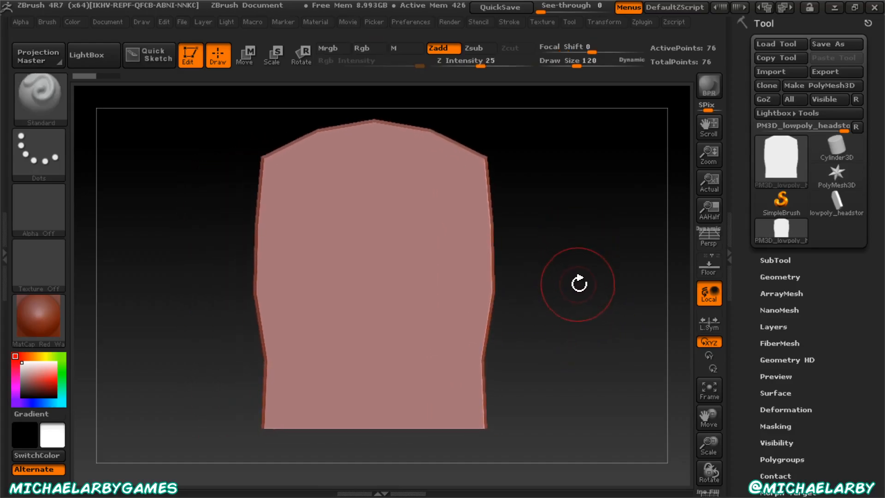
pyautogui.moveTo(582, 276)
pyautogui.keyDown('alt'); pyautogui.mouseDown()
pyautogui.moveTo(470, 271)
pyautogui.moveTo(660, 293)
pyautogui.moveTo(543, 255)
pyautogui.moveTo(588, 278)
pyautogui.moveTo(592, 271)
pyautogui.mouseUp(); pyautogui.keyUp('alt')
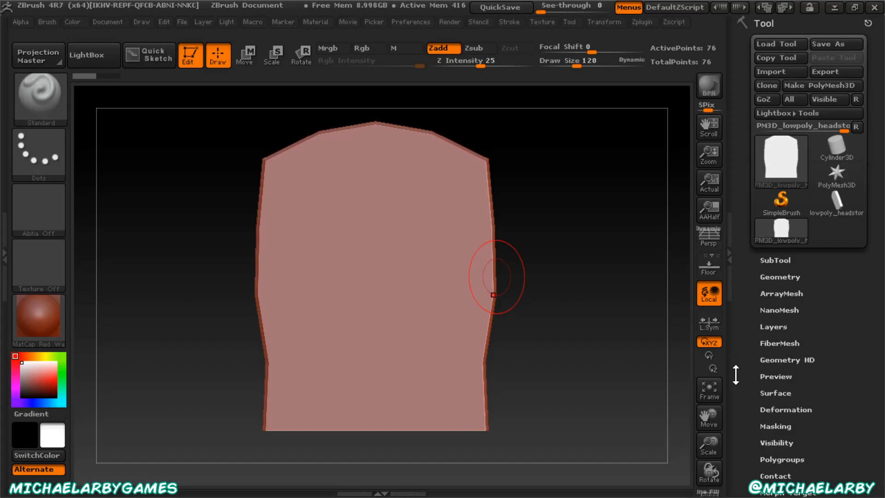
pyautogui.click(724, 358)
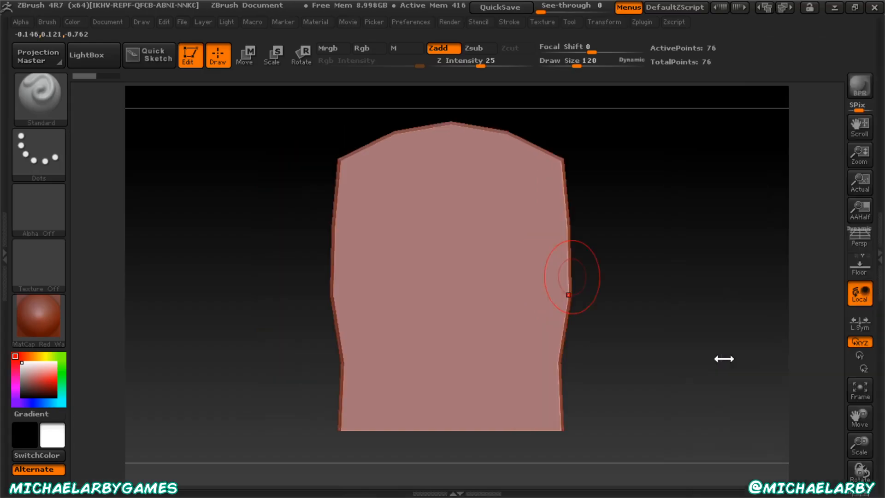
pyautogui.click(878, 279)
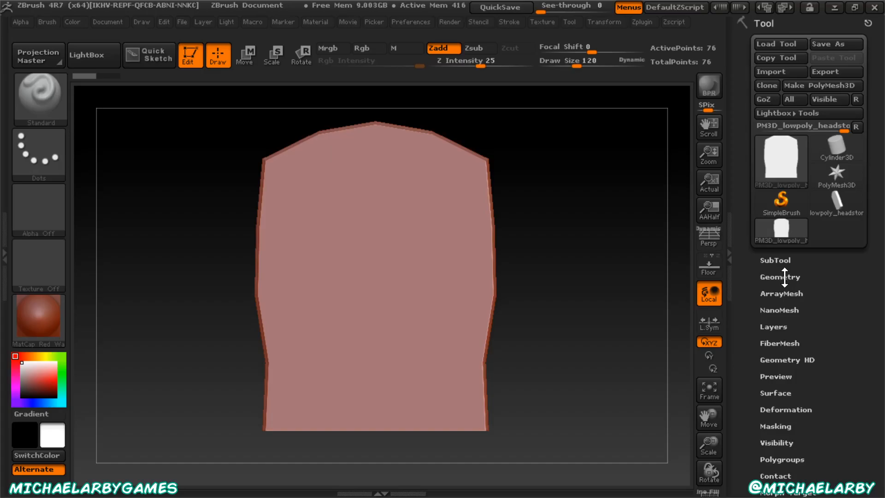
# Apply DynaMesh to the headstone at resolution 128 and show its polyframe wireframe.
pyautogui.click(786, 277)
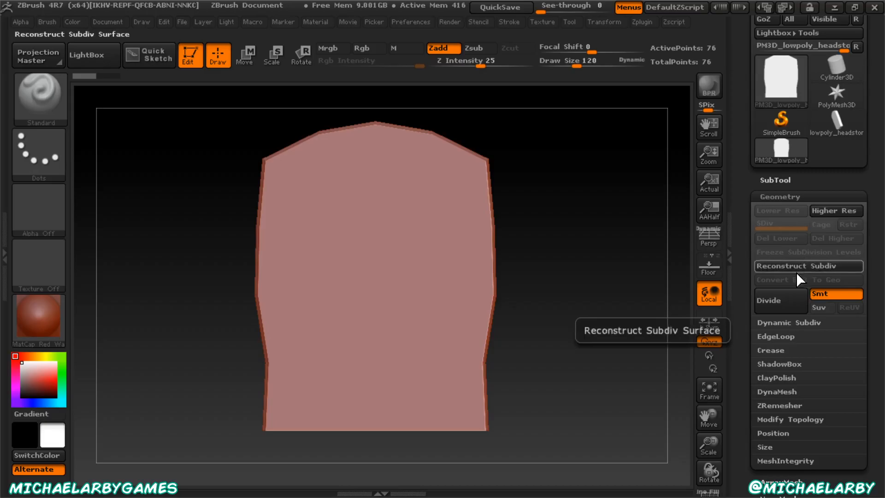
pyautogui.click(778, 391)
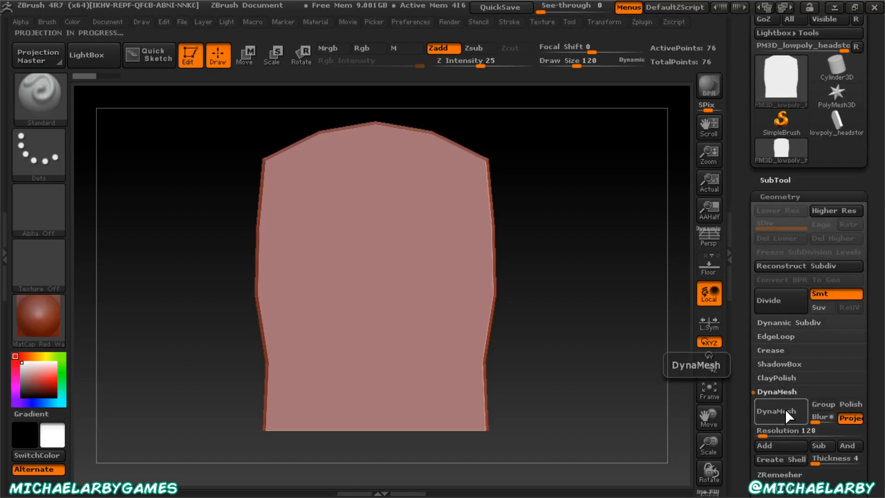
pyautogui.click(784, 412)
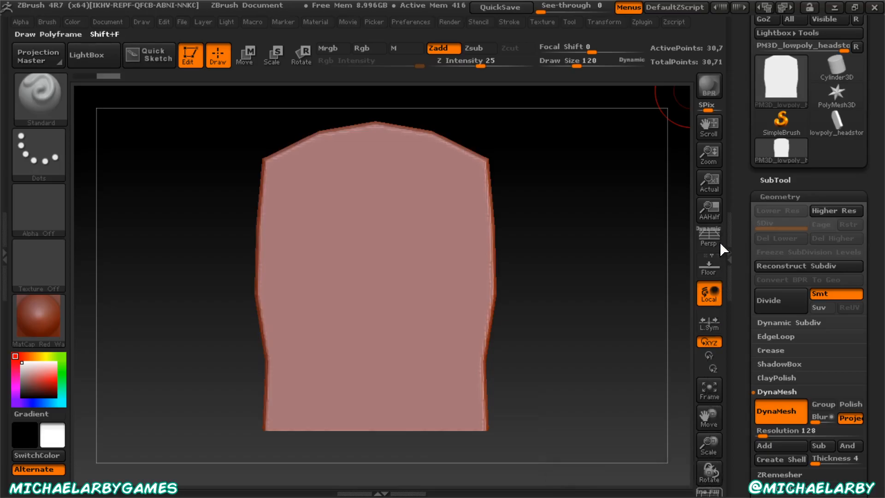
pyautogui.hotkey('shift', 'f')
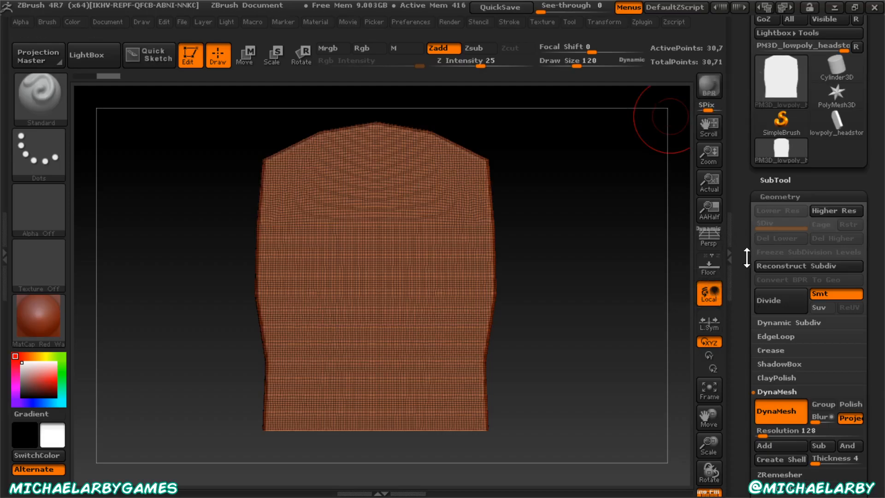
# Turn off DynaMesh and divide the headstone mesh twice with smoothing, up to subdivision level 3.
pyautogui.click(777, 418)
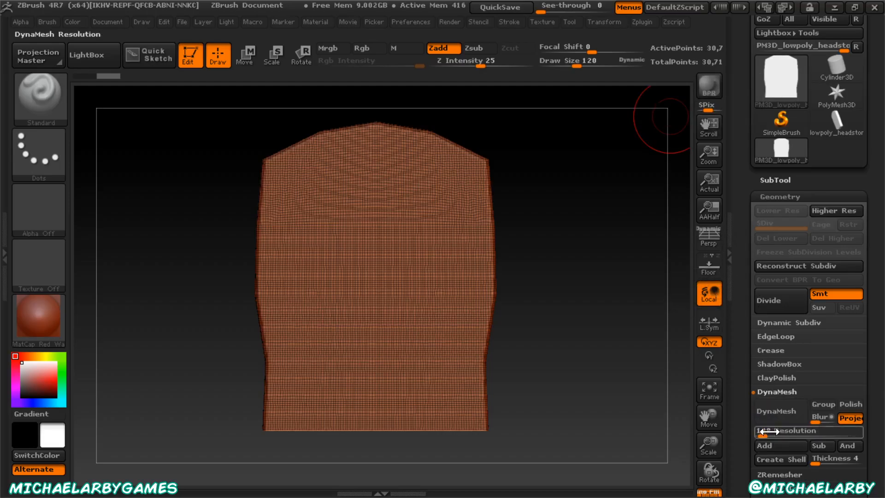
pyautogui.click(779, 303)
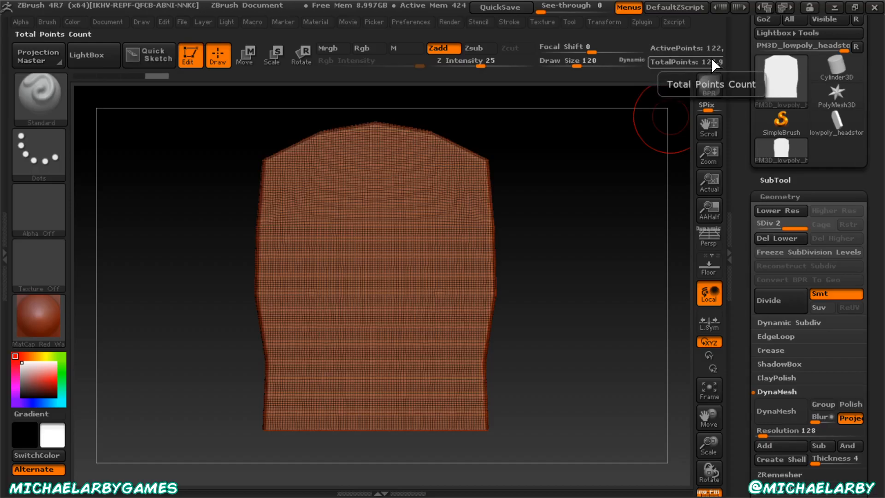
pyautogui.click(778, 306)
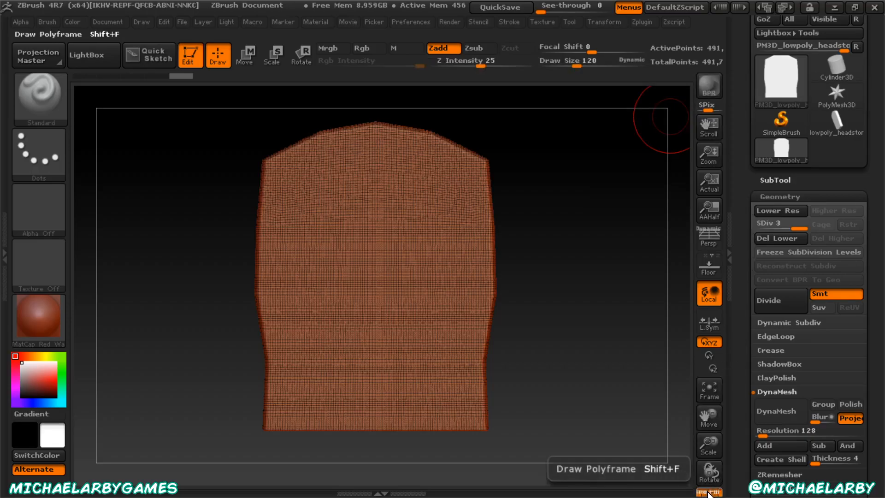
pyautogui.moveTo(708, 494)
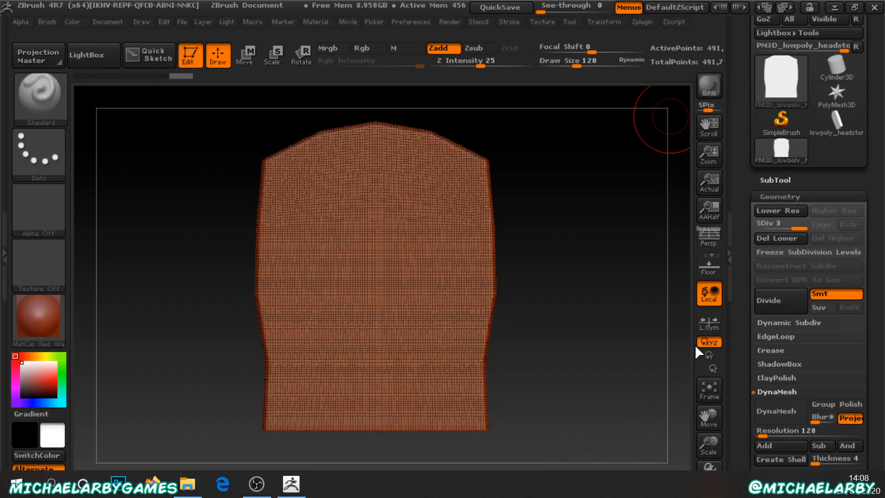
# Hide the polyframe wireframe on the headstone so its surface displays without mesh lines.
pyautogui.click(730, 461)
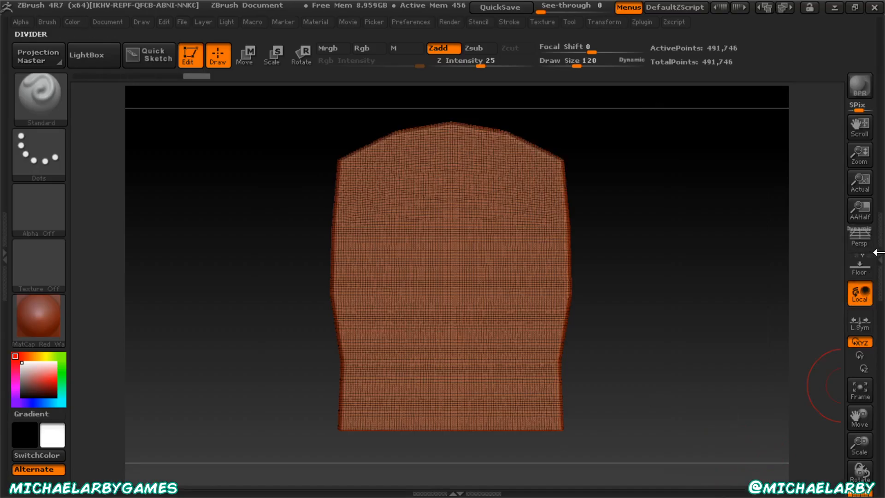
pyautogui.click(878, 252)
pyautogui.click(708, 492)
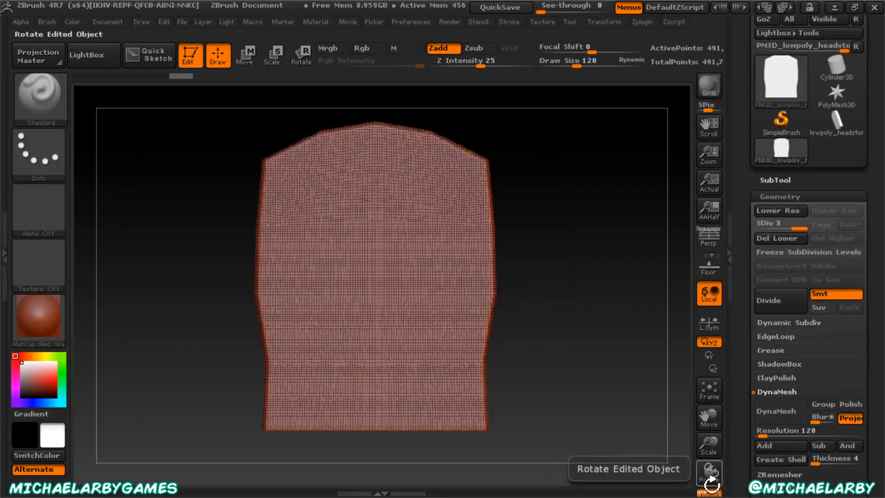
pyautogui.click(709, 492)
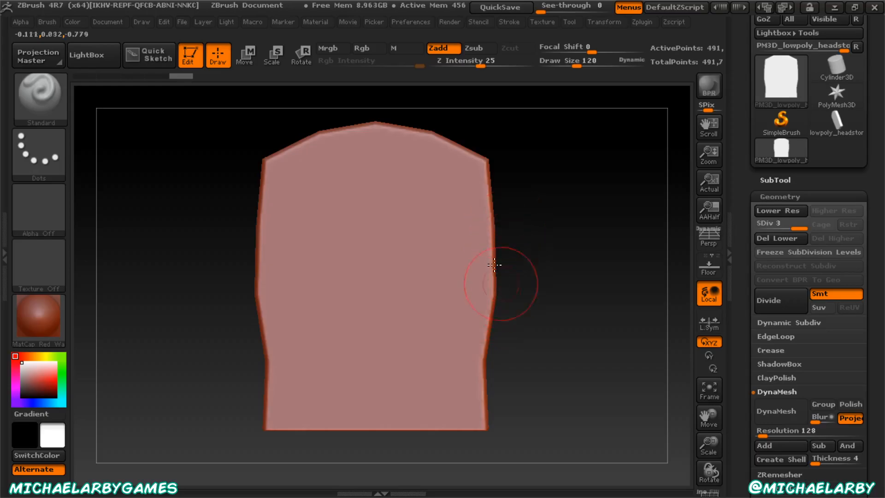
# Try broad Standard brush strokes at draw size 120 on the headstone's front face and undo them.
pyautogui.moveTo(405, 194)
pyautogui.mouseDown()
pyautogui.moveTo(397, 188)
pyautogui.moveTo(428, 231)
pyautogui.moveTo(419, 317)
pyautogui.moveTo(391, 364)
pyautogui.moveTo(456, 300)
pyautogui.moveTo(456, 189)
pyautogui.mouseUp()
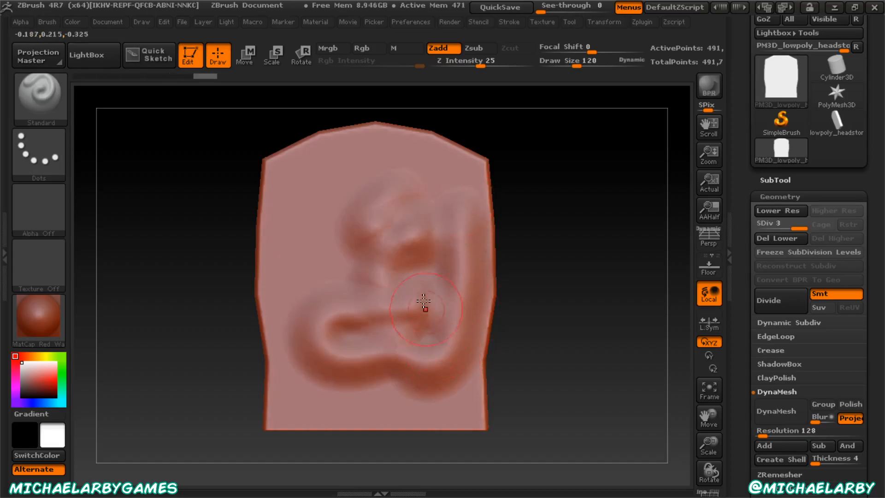
pyautogui.hotkey('ctrl', 'z')
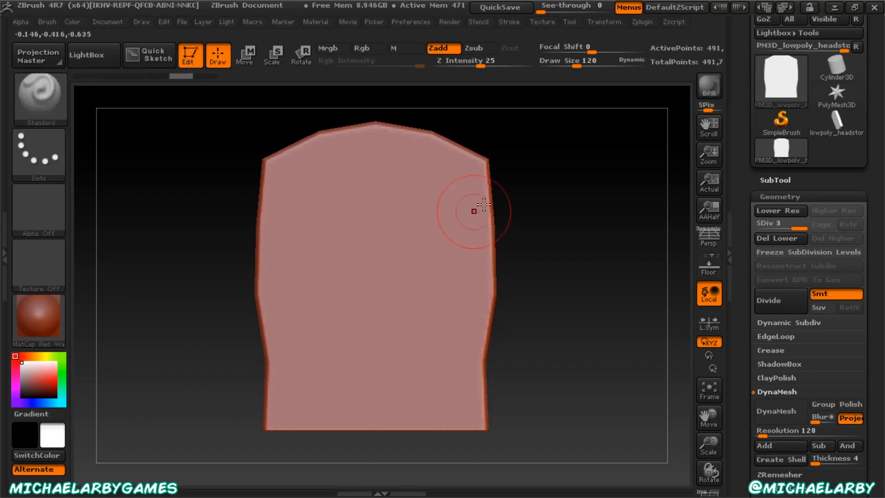
pyautogui.moveTo(484, 243)
pyautogui.mouseDown()
pyautogui.moveTo(504, 241)
pyautogui.moveTo(496, 289)
pyautogui.moveTo(506, 289)
pyautogui.moveTo(511, 335)
pyautogui.mouseUp()
pyautogui.hotkey('ctrl', 'z')
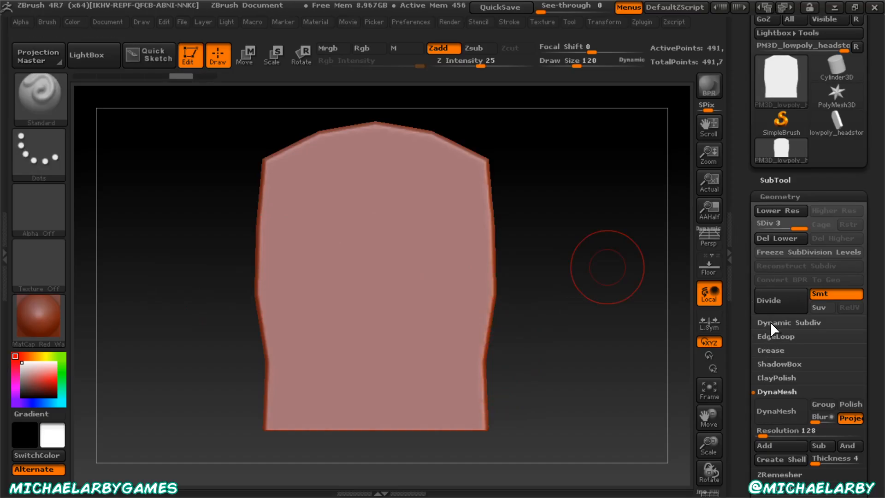
# Collapse the Geometry settings and set the Standard brush to focal shift -11, Z intensity 26 and draw size 27.
pyautogui.click(776, 196)
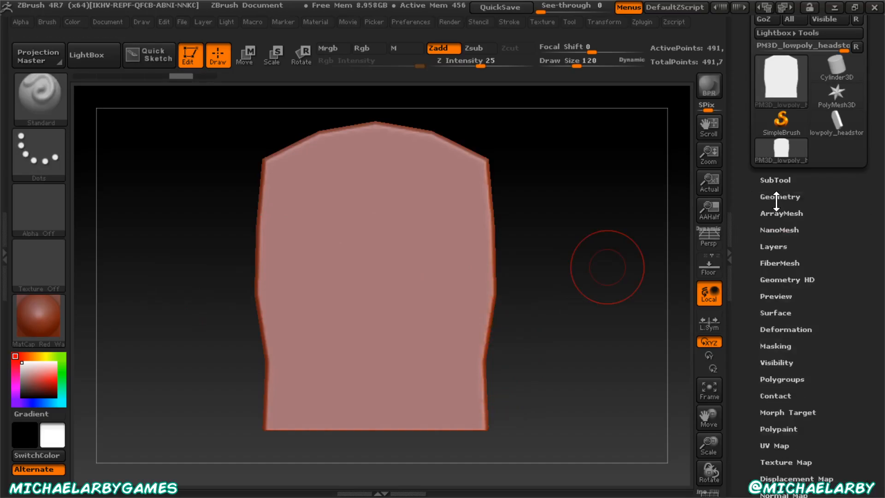
pyautogui.moveTo(603, 303)
pyautogui.mouseDown()
pyautogui.moveTo(524, 304)
pyautogui.moveTo(607, 311)
pyautogui.moveTo(609, 293)
pyautogui.moveTo(599, 305)
pyautogui.mouseUp()
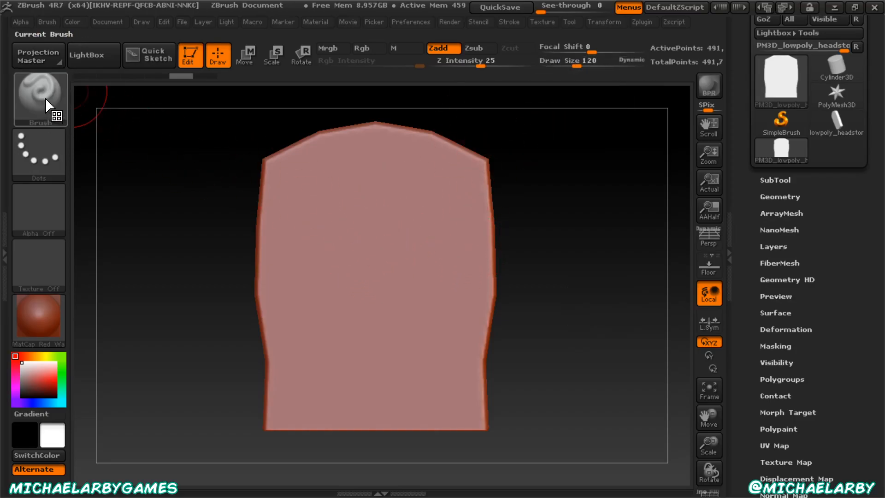
pyautogui.click(455, 67)
pyautogui.write('6')
pyautogui.moveTo(462, 70)
pyautogui.mouseDown()
pyautogui.moveTo(473, 72)
pyautogui.moveTo(450, 77)
pyautogui.moveTo(464, 76)
pyautogui.mouseUp()
pyautogui.moveTo(574, 64)
pyautogui.mouseDown()
pyautogui.moveTo(588, 67)
pyautogui.moveTo(581, 52)
pyautogui.moveTo(555, 53)
pyautogui.moveTo(590, 55)
pyautogui.moveTo(559, 67)
pyautogui.mouseUp()
pyautogui.moveTo(471, 65); pyautogui.dragTo(482, 66)
# Sculpt thin wavy Standard brush strokes on the upper and lower-right areas of the headstone's front face.
pyautogui.moveTo(351, 176)
pyautogui.mouseDown()
pyautogui.moveTo(373, 213)
pyautogui.moveTo(339, 285)
pyautogui.mouseUp()
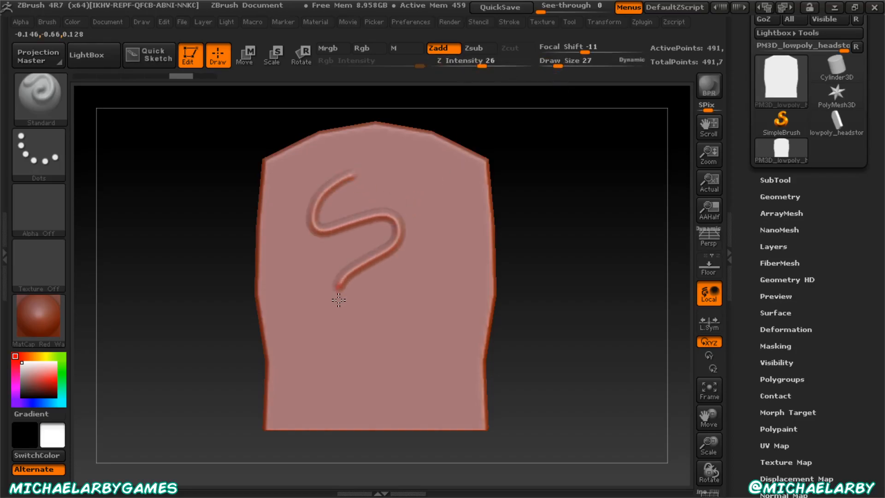
pyautogui.moveTo(570, 263)
pyautogui.mouseDown()
pyautogui.moveTo(506, 267)
pyautogui.moveTo(593, 272)
pyautogui.moveTo(648, 257)
pyautogui.moveTo(547, 274)
pyautogui.moveTo(567, 274)
pyautogui.mouseUp()
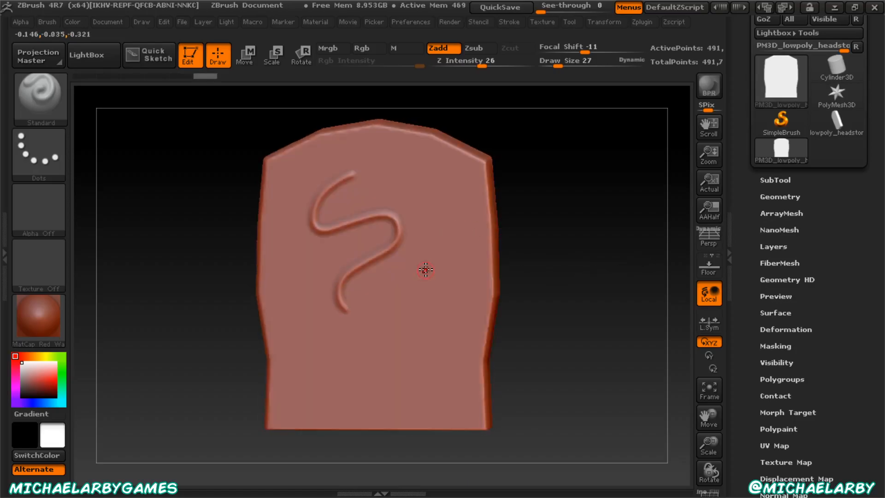
pyautogui.moveTo(377, 289)
pyautogui.mouseDown()
pyautogui.moveTo(433, 246)
pyautogui.moveTo(437, 210)
pyautogui.mouseUp()
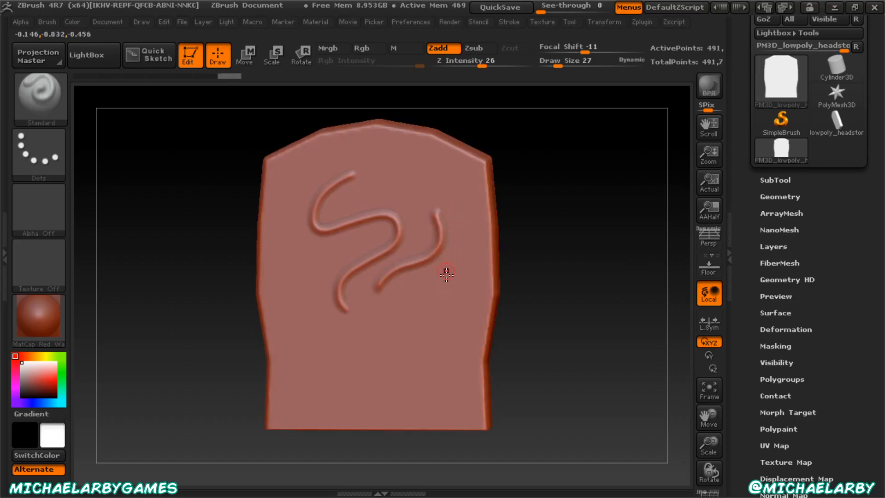
pyautogui.moveTo(451, 270)
pyautogui.keyDown('shift'); pyautogui.mouseDown()
pyautogui.moveTo(403, 294)
pyautogui.moveTo(389, 325)
pyautogui.moveTo(444, 297)
pyautogui.moveTo(444, 370)
pyautogui.mouseUp(); pyautogui.keyUp('shift')
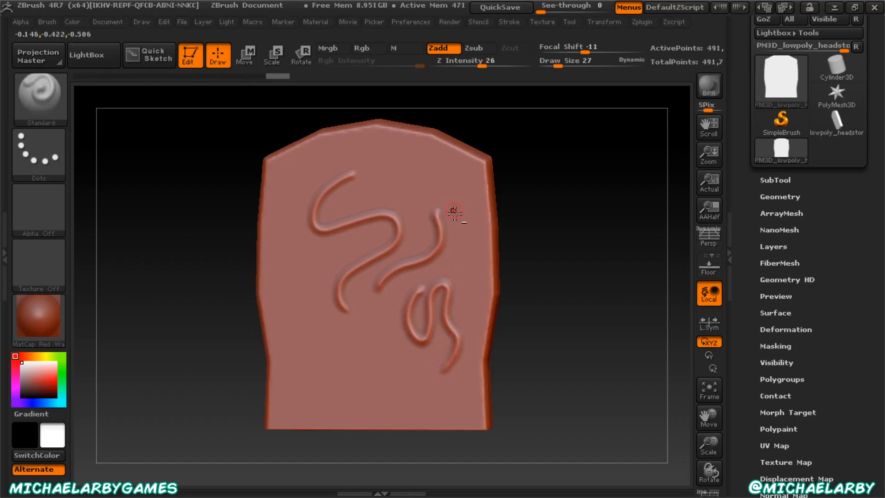
# Test Zsub, return to Zadd, and sculpt more irregular strokes over and beside the curves on the upper face.
pyautogui.click(475, 48)
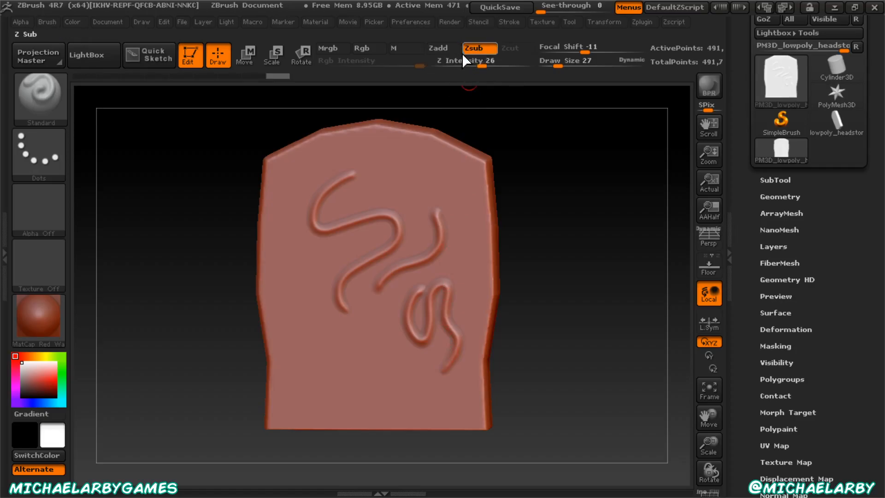
pyautogui.click(437, 48)
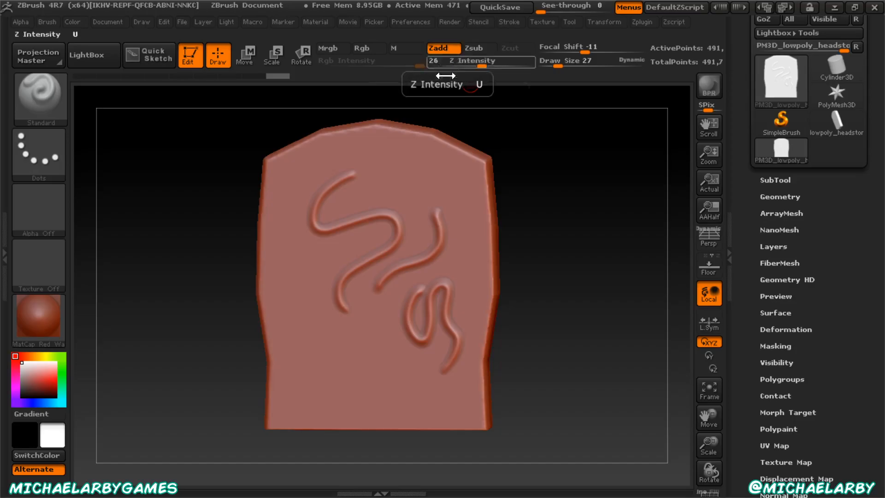
pyautogui.moveTo(389, 167)
pyautogui.mouseDown()
pyautogui.moveTo(405, 228)
pyautogui.moveTo(339, 284)
pyautogui.mouseUp()
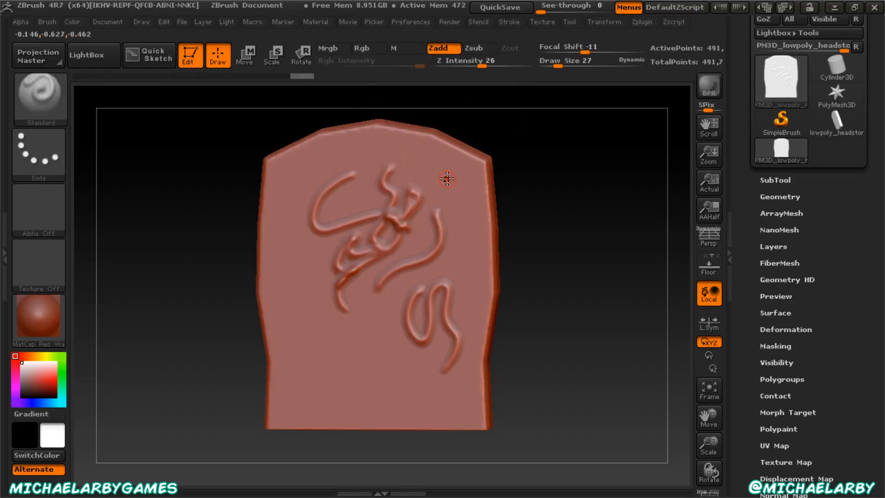
pyautogui.moveTo(443, 180)
pyautogui.mouseDown()
pyautogui.moveTo(461, 217)
pyautogui.moveTo(452, 266)
pyautogui.mouseUp()
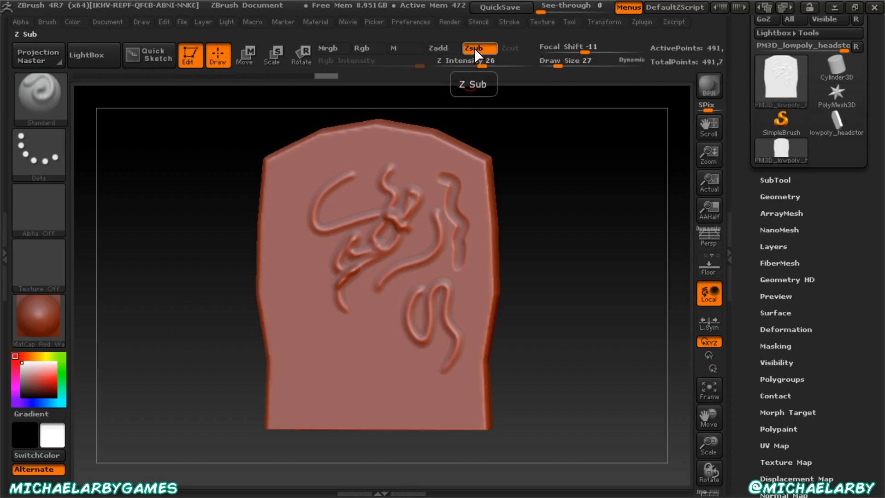
# With Zadd active, sculpt a raised vertical line and a carved parallel line on the headstone's lower-left face.
pyautogui.click(450, 48)
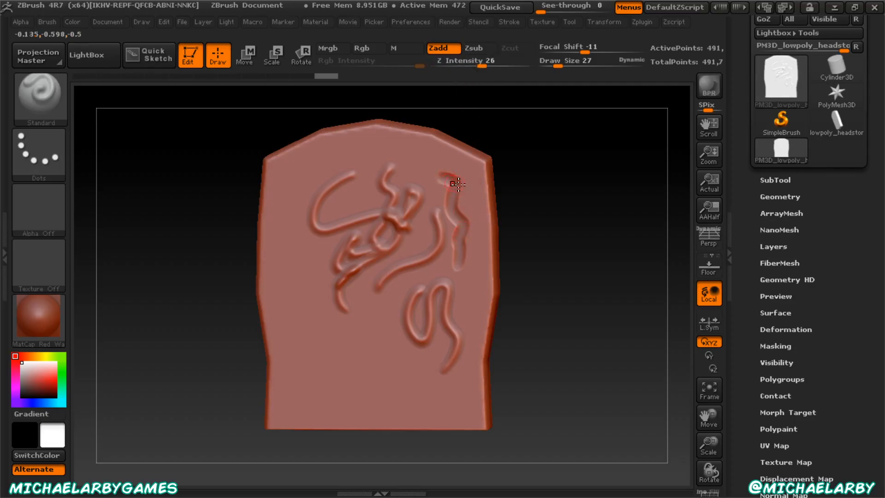
pyautogui.moveTo(297, 293); pyautogui.dragTo(299, 397)
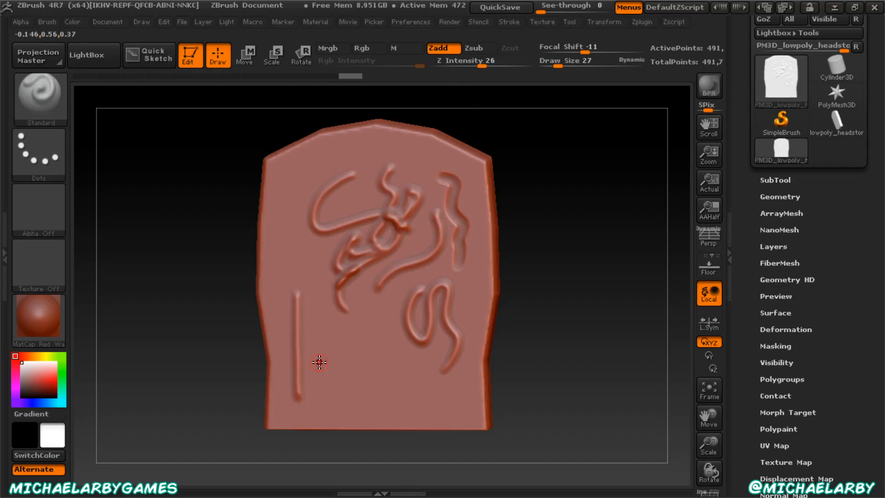
pyautogui.moveTo(314, 296); pyautogui.dragTo(321, 399)
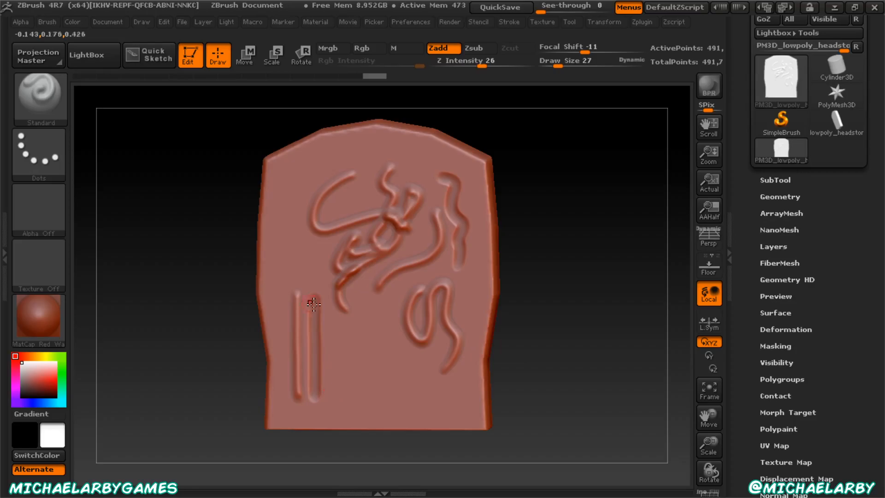
# Examine the practice strokes up close and undo them all to restore the smooth front face.
pyautogui.moveTo(545, 296)
pyautogui.mouseDown()
pyautogui.moveTo(535, 326)
pyautogui.moveTo(585, 300)
pyautogui.moveTo(563, 321)
pyautogui.mouseUp()
pyautogui.keyDown('alt'); pyautogui.moveTo(471, 354); pyautogui.dragTo(493, 470); pyautogui.keyUp('alt')
pyautogui.moveTo(587, 351); pyautogui.dragTo(560, 355)
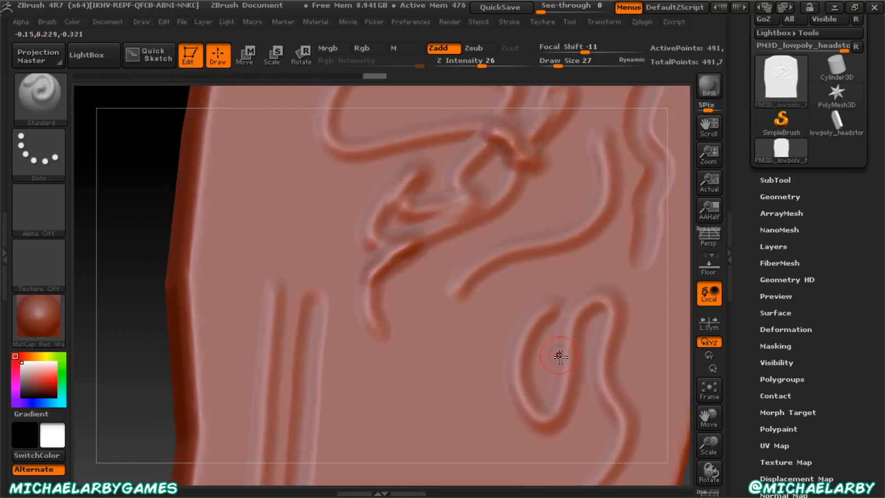
pyautogui.moveTo(142, 372); pyautogui.dragTo(137, 300)
pyautogui.keyDown('alt'); pyautogui.moveTo(295, 310); pyautogui.dragTo(166, 277); pyautogui.keyUp('alt')
pyautogui.moveTo(595, 286)
pyautogui.mouseDown()
pyautogui.moveTo(575, 283)
pyautogui.moveTo(580, 296)
pyautogui.mouseUp()
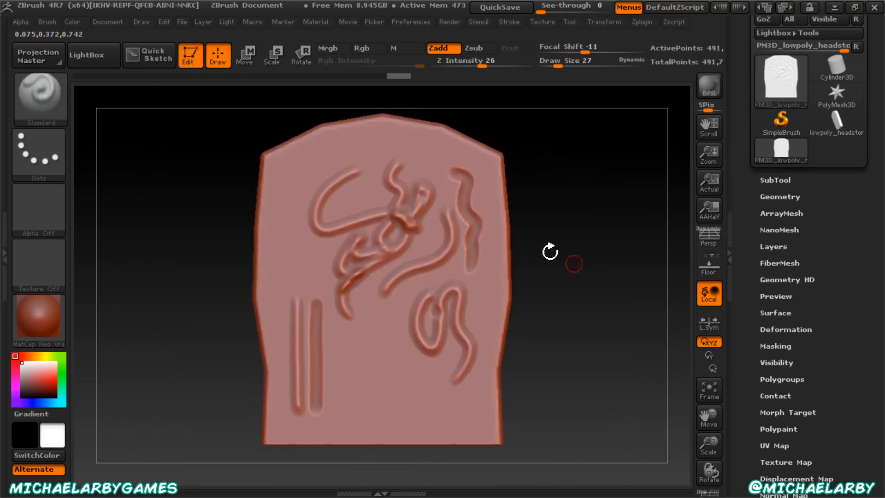
pyautogui.hotkey('ctrl', 'z')
pyautogui.hotkey('ctrl', 'z')
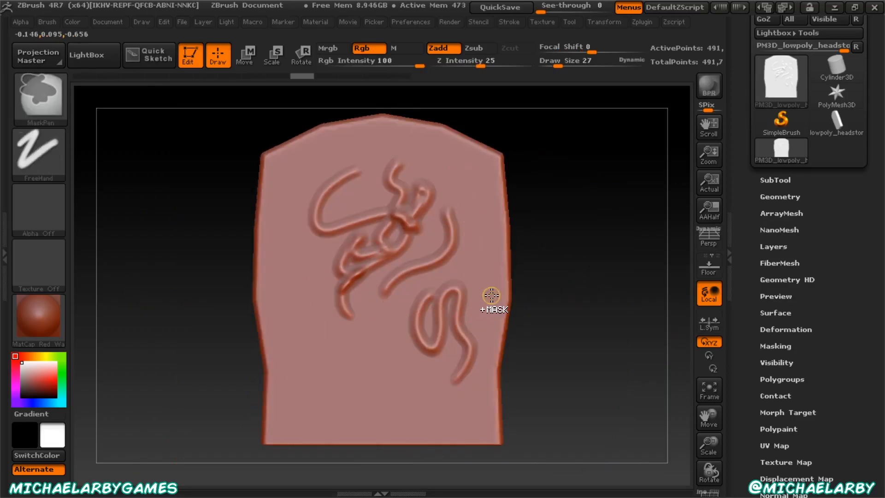
pyautogui.hotkey('ctrl', 'z')
pyautogui.hotkey('ctrl', 'z')
pyautogui.hotkey('ctrl', 'z')
pyautogui.hotkey('ctrl', 'z')
pyautogui.hotkey('ctrl', 'z')
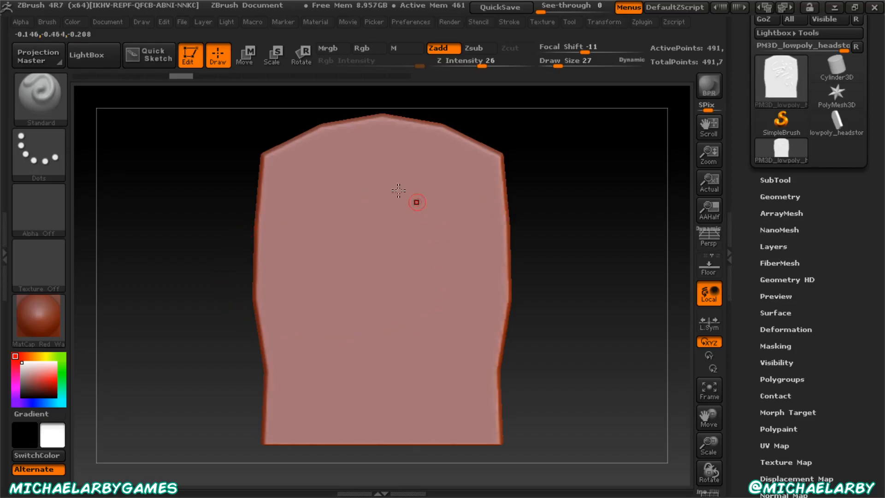
# Select the Dam_Standard brush, try two carved strokes near the headstone's right edge, and undo them.
pyautogui.click(43, 105)
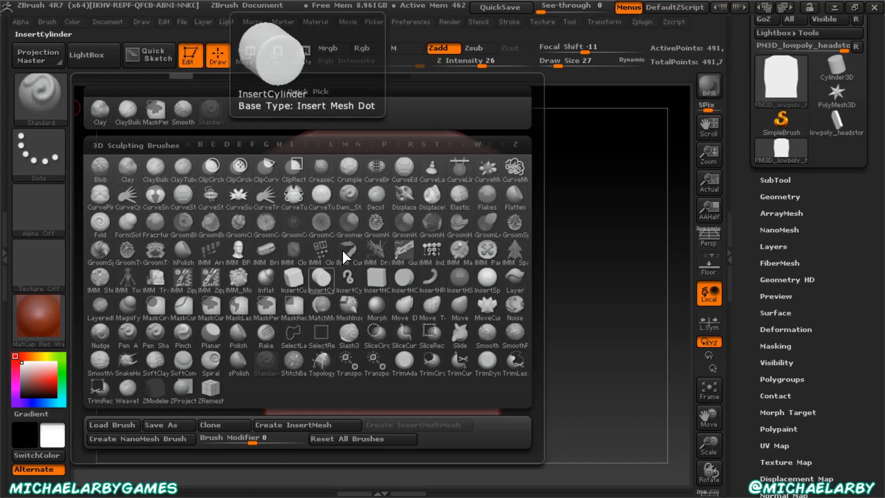
pyautogui.click(350, 197)
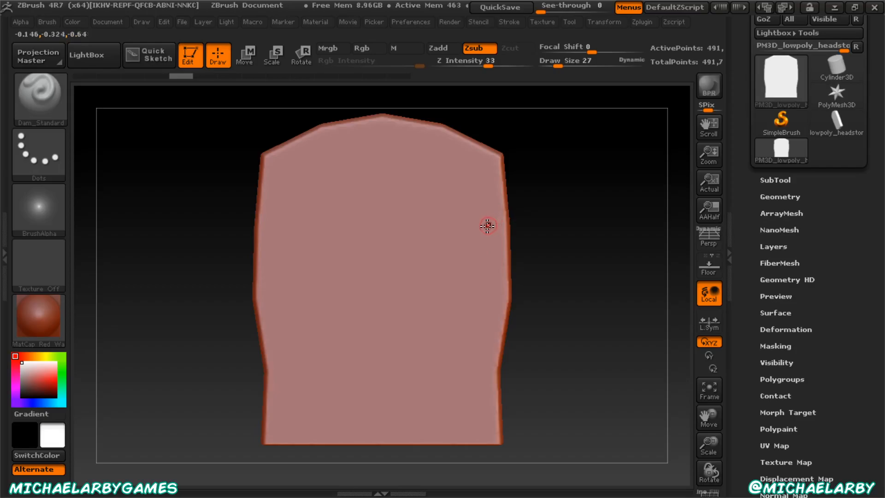
pyautogui.moveTo(489, 213)
pyautogui.mouseDown()
pyautogui.moveTo(454, 276)
pyautogui.moveTo(458, 310)
pyautogui.mouseUp()
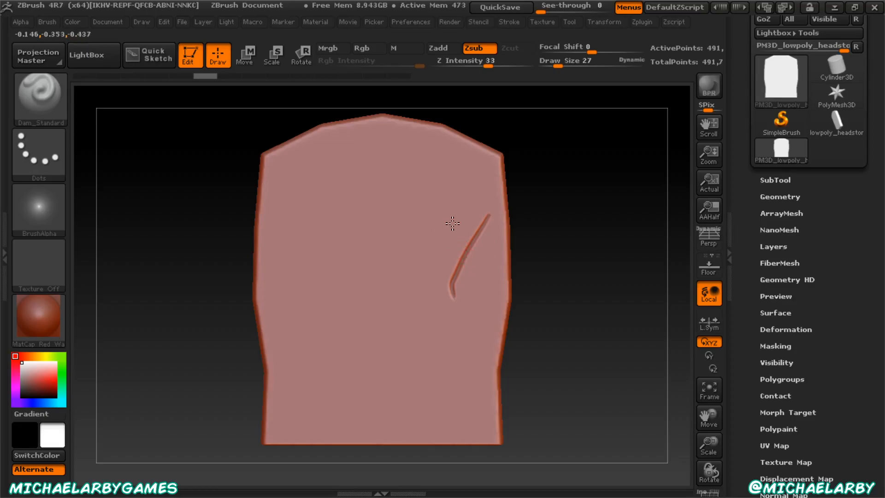
pyautogui.moveTo(454, 222); pyautogui.dragTo(436, 274)
pyautogui.hotkey('ctrl', 'z')
pyautogui.hotkey('ctrl', 'z')
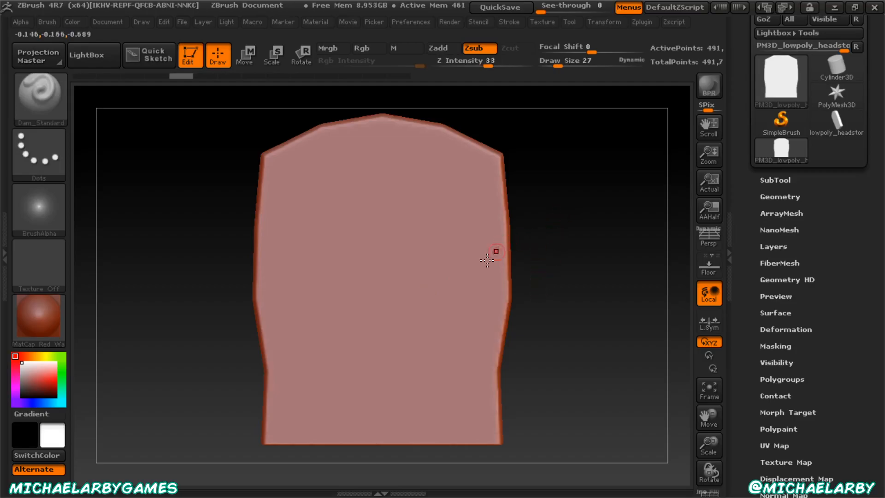
# Carve short cracks into both side edges of the headstone using Dam_Standard at Z intensity 18 and draw size 19.
pyautogui.moveTo(557, 66); pyautogui.dragTo(568, 65)
pyautogui.moveTo(489, 67); pyautogui.dragTo(479, 69)
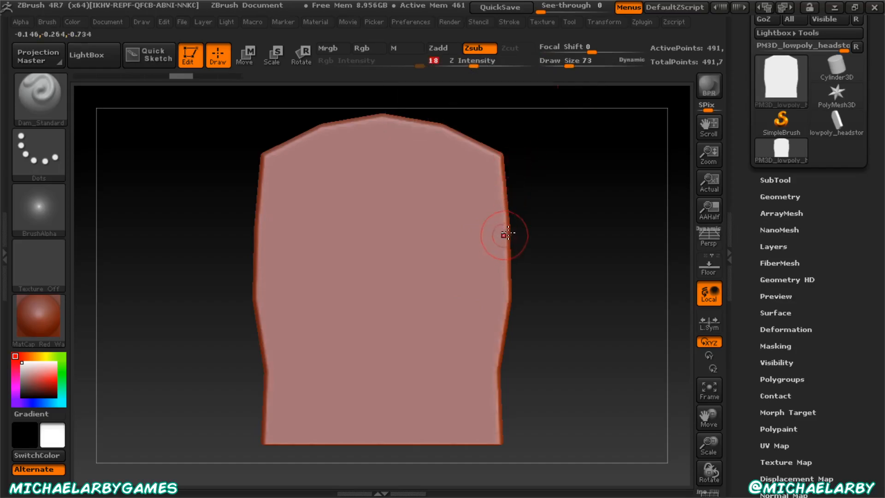
pyautogui.moveTo(568, 65)
pyautogui.mouseDown()
pyautogui.moveTo(559, 88)
pyautogui.moveTo(556, 69)
pyautogui.mouseUp()
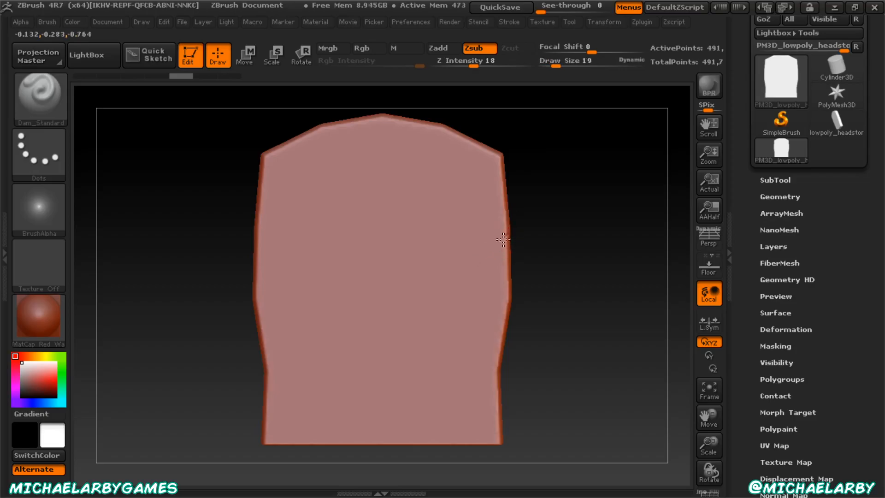
pyautogui.moveTo(507, 235); pyautogui.dragTo(509, 244)
pyautogui.moveTo(296, 256); pyautogui.dragTo(382, 292)
pyautogui.moveTo(585, 320); pyautogui.dragTo(526, 275)
pyautogui.moveTo(255, 229); pyautogui.dragTo(270, 240)
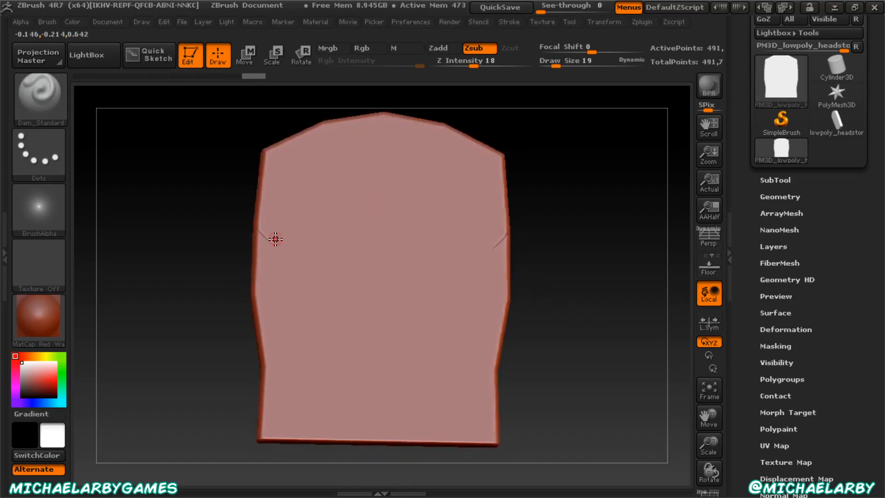
pyautogui.moveTo(262, 189); pyautogui.dragTo(270, 196)
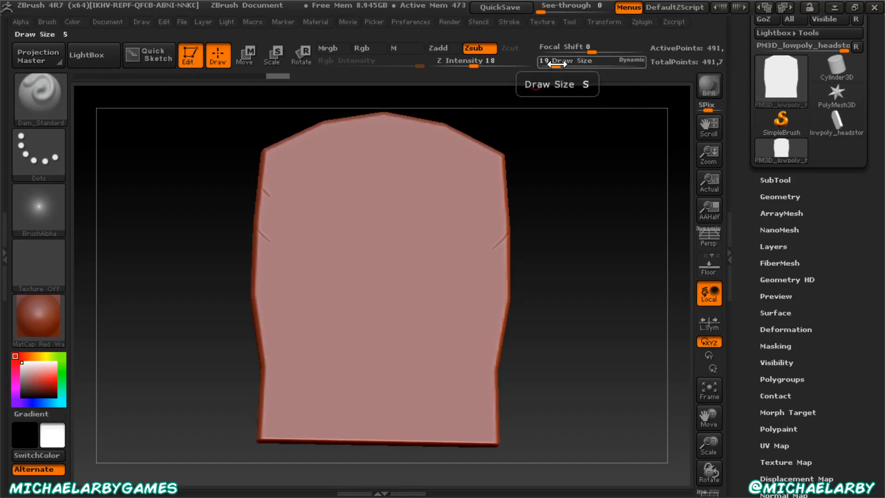
# Set the draw size to 40 and carve four slanted, near-vertical scratches into the lower front face.
pyautogui.moveTo(557, 65); pyautogui.dragTo(562, 66)
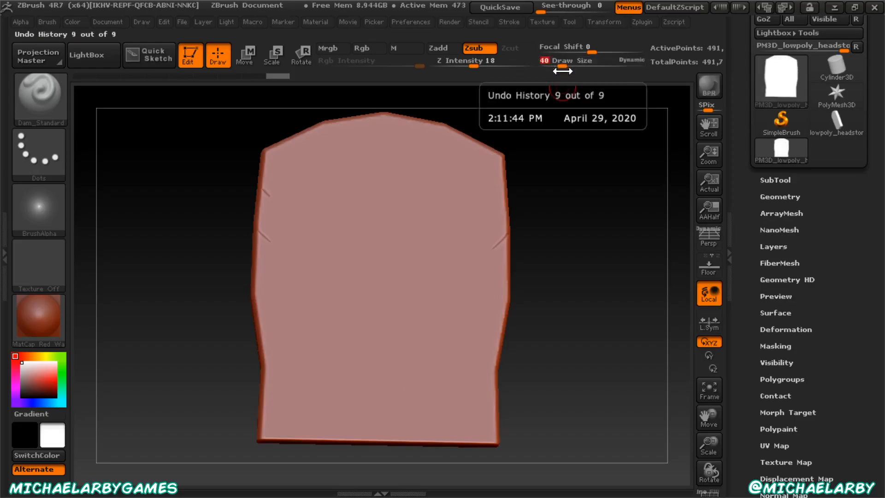
pyautogui.moveTo(329, 329); pyautogui.dragTo(347, 405)
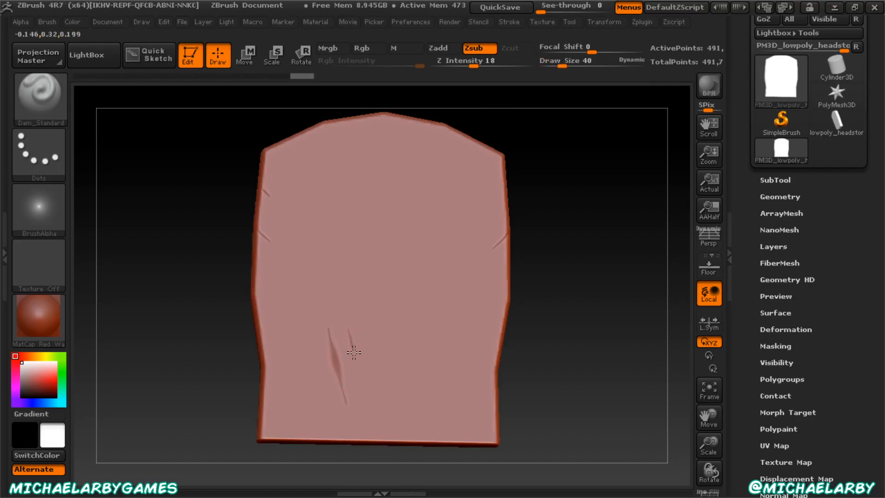
pyautogui.moveTo(362, 390); pyautogui.dragTo(364, 407)
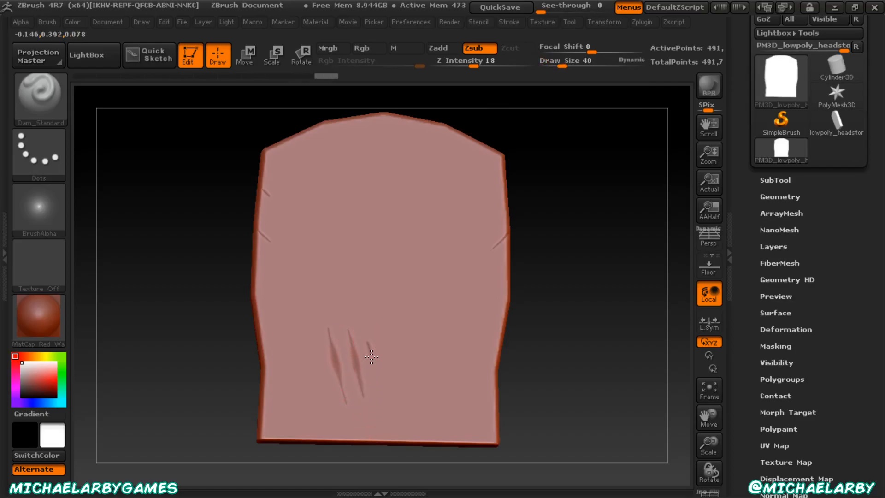
pyautogui.moveTo(373, 368); pyautogui.dragTo(379, 405)
pyautogui.moveTo(318, 364); pyautogui.dragTo(326, 391)
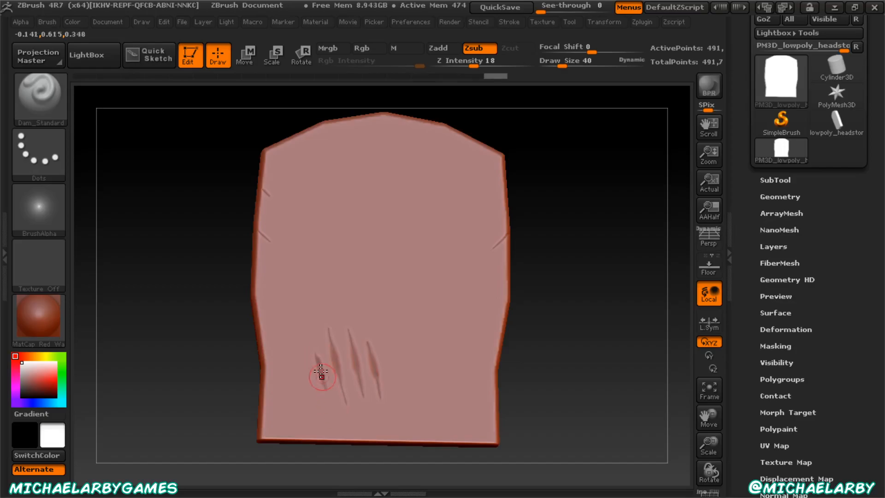
# On the headstone's back face, carve a slanted scratch in the upper area and short cracks into both side edges.
pyautogui.moveTo(576, 302)
pyautogui.mouseDown()
pyautogui.moveTo(554, 322)
pyautogui.moveTo(581, 336)
pyautogui.moveTo(579, 321)
pyautogui.moveTo(513, 279)
pyautogui.mouseUp()
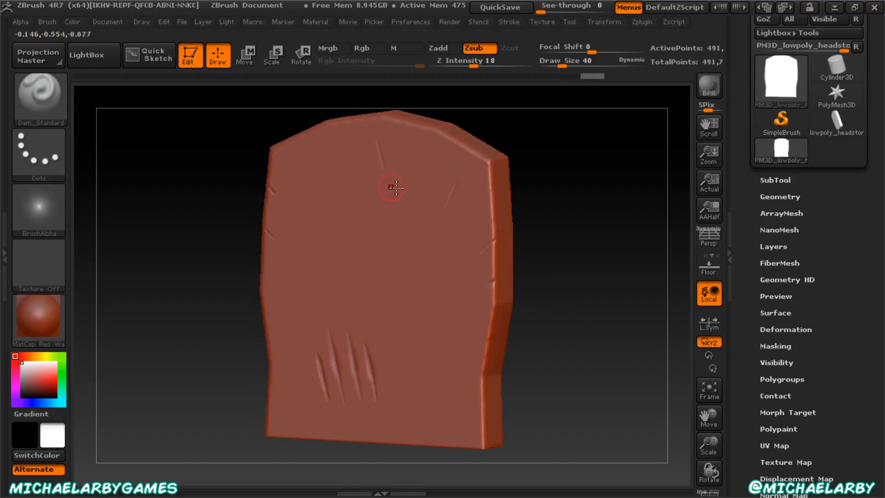
pyautogui.moveTo(555, 296)
pyautogui.mouseDown()
pyautogui.moveTo(465, 296)
pyautogui.moveTo(451, 327)
pyautogui.moveTo(434, 306)
pyautogui.mouseUp()
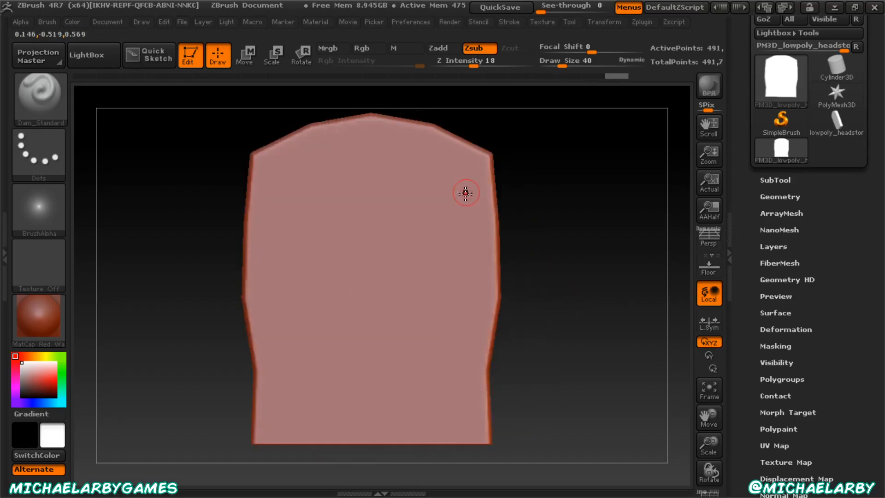
pyautogui.moveTo(465, 193); pyautogui.dragTo(450, 222)
pyautogui.moveTo(498, 273); pyautogui.dragTo(489, 282)
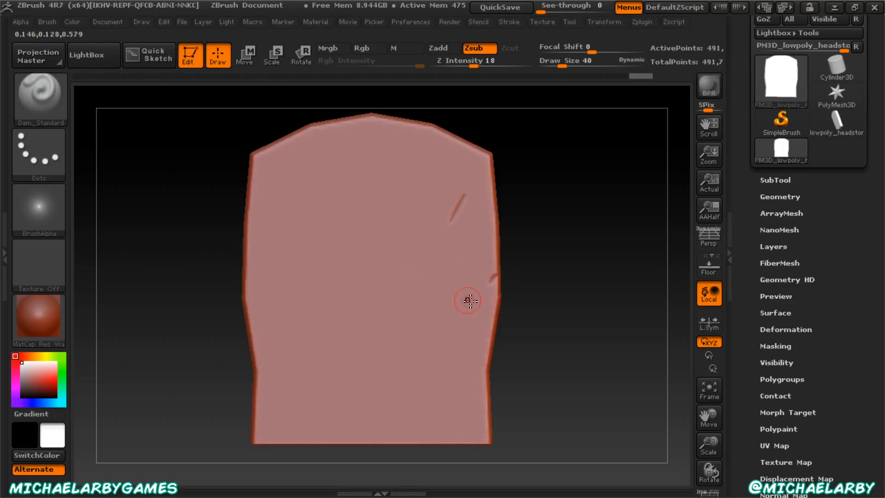
pyautogui.moveTo(265, 273); pyautogui.dragTo(268, 274)
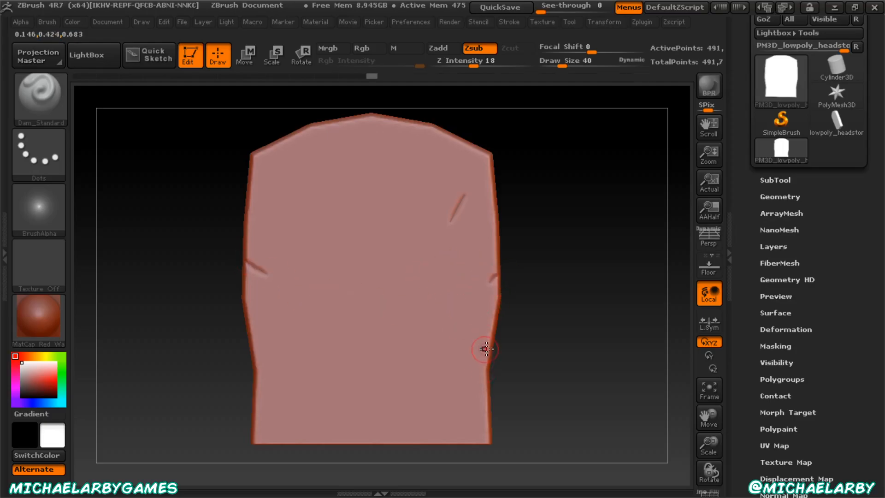
pyautogui.moveTo(490, 351); pyautogui.dragTo(480, 370)
pyautogui.moveTo(484, 190); pyautogui.dragTo(491, 179)
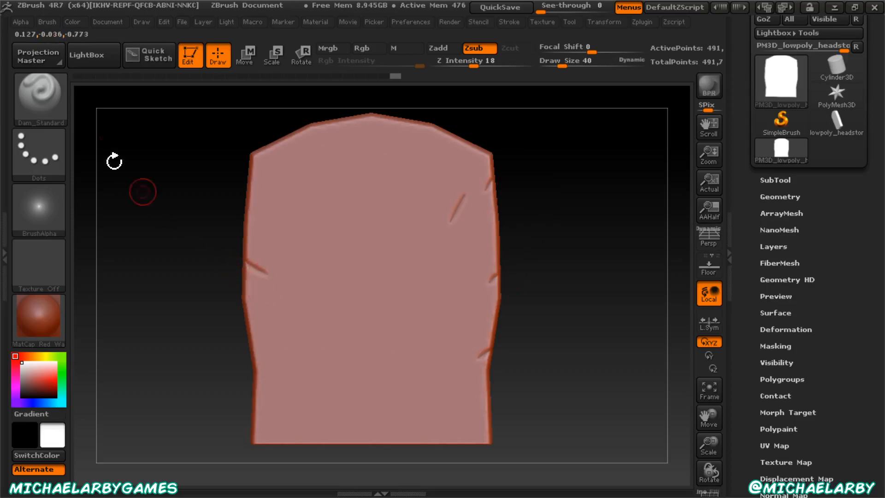
# Select the Flatten brush at Z intensity 22 and chip the back face's arched top edge and the adjoining upper side edge.
pyautogui.click(41, 98)
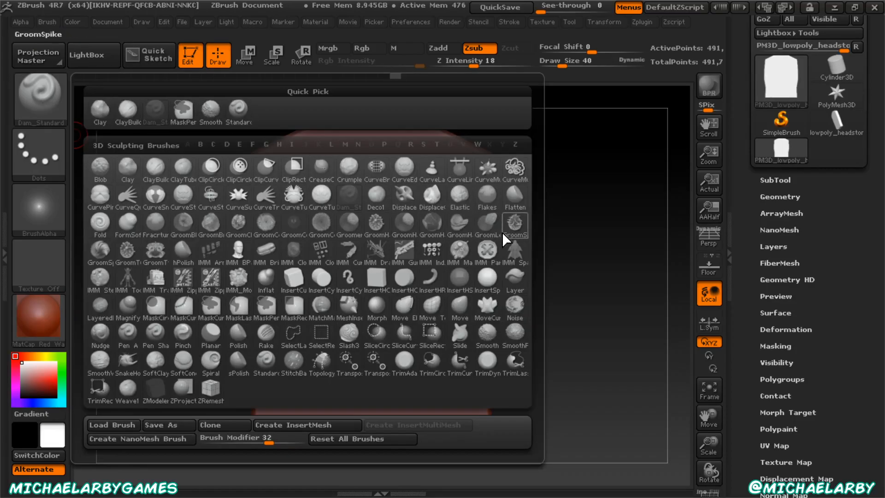
pyautogui.click(515, 198)
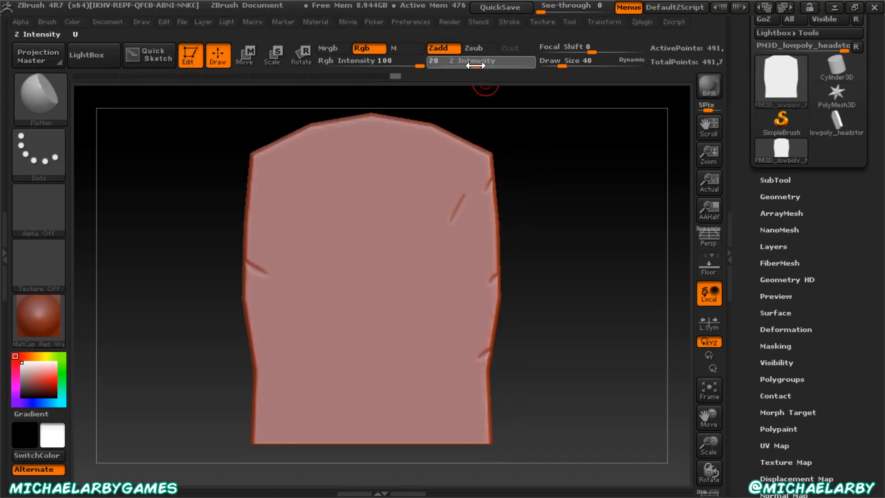
pyautogui.moveTo(474, 65); pyautogui.dragTo(470, 65)
pyautogui.moveTo(559, 206); pyautogui.dragTo(543, 219)
pyautogui.moveTo(537, 172); pyautogui.dragTo(472, 333)
pyautogui.moveTo(501, 276)
pyautogui.keyDown('alt'); pyautogui.mouseDown()
pyautogui.moveTo(500, 254)
pyautogui.moveTo(519, 344)
pyautogui.mouseUp(); pyautogui.keyUp('alt')
pyautogui.moveTo(387, 232)
pyautogui.mouseDown()
pyautogui.moveTo(411, 252)
pyautogui.moveTo(322, 199)
pyautogui.moveTo(376, 232)
pyautogui.mouseUp()
pyautogui.moveTo(438, 285); pyautogui.dragTo(446, 355)
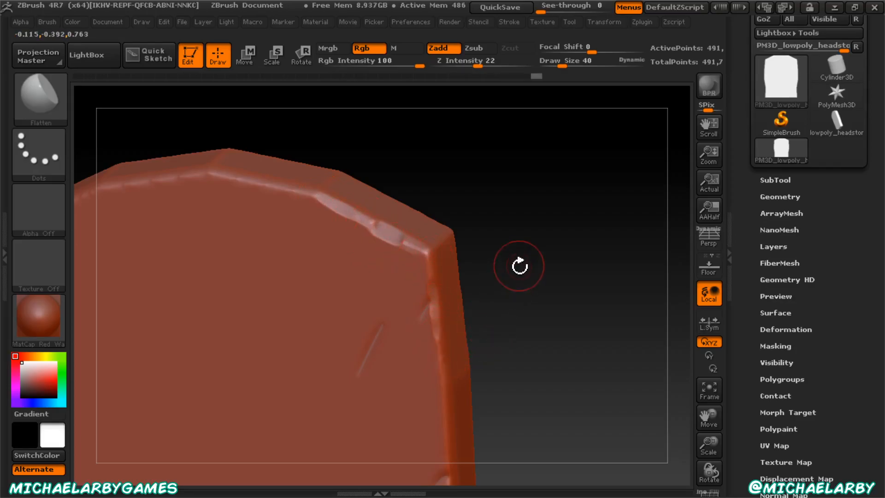
pyautogui.moveTo(229, 179); pyautogui.dragTo(306, 207)
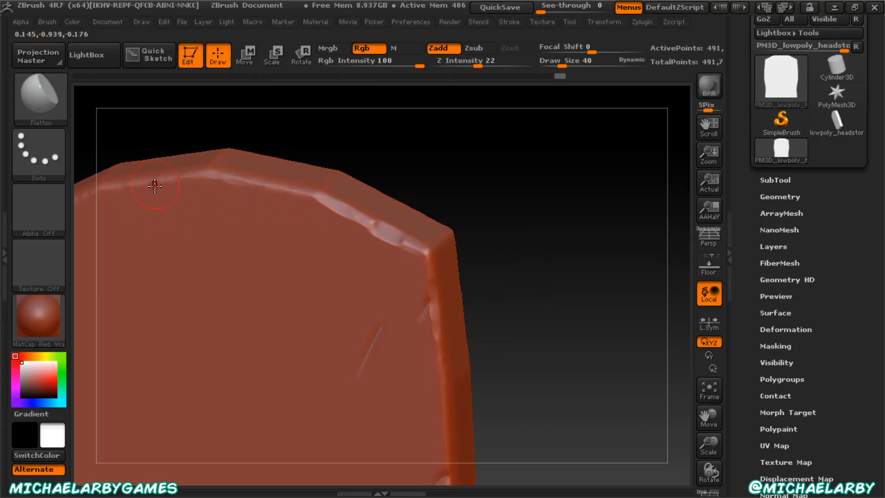
# Lower the Flatten brush's Z intensity to 9 and wear down the rest of the back face's arched top edge.
pyautogui.moveTo(504, 265); pyautogui.dragTo(584, 171)
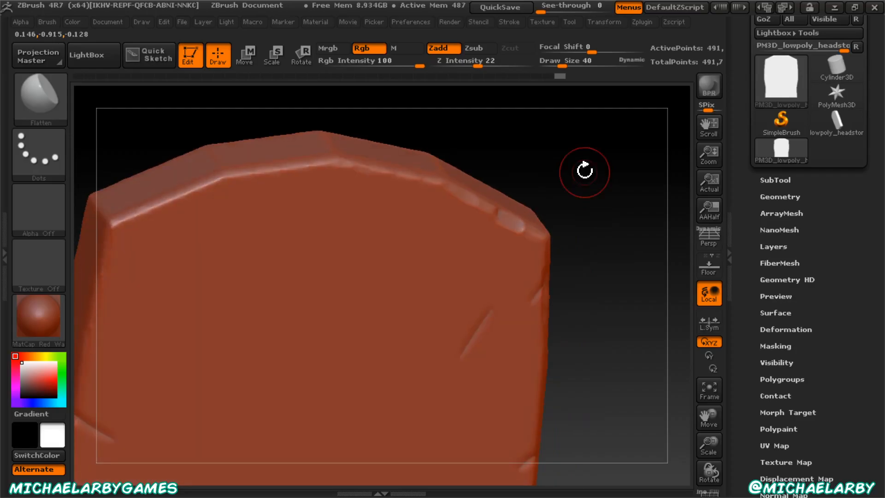
pyautogui.moveTo(477, 65); pyautogui.dragTo(461, 65)
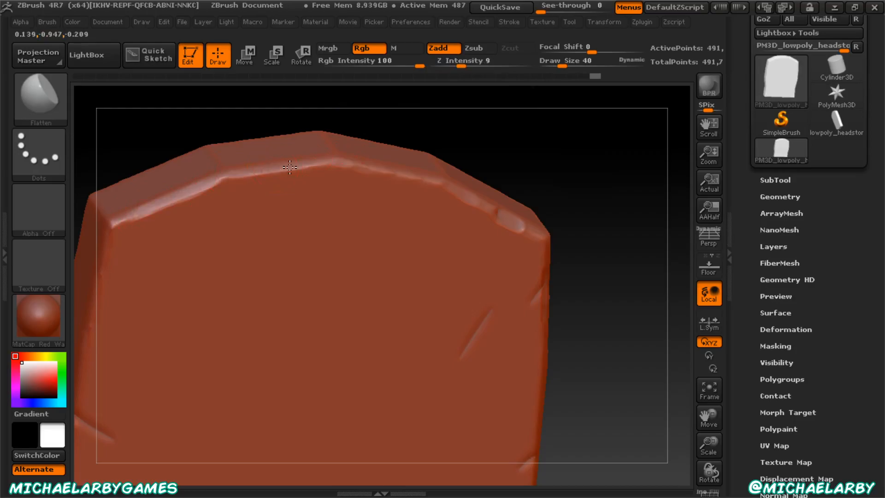
pyautogui.moveTo(259, 177)
pyautogui.mouseDown()
pyautogui.moveTo(290, 164)
pyautogui.moveTo(271, 179)
pyautogui.moveTo(315, 170)
pyautogui.mouseUp()
pyautogui.moveTo(388, 169)
pyautogui.mouseDown()
pyautogui.moveTo(408, 177)
pyautogui.moveTo(384, 180)
pyautogui.moveTo(417, 180)
pyautogui.mouseUp()
pyautogui.moveTo(592, 177)
pyautogui.mouseDown()
pyautogui.moveTo(572, 203)
pyautogui.moveTo(558, 199)
pyautogui.mouseUp()
pyautogui.moveTo(445, 180); pyautogui.dragTo(457, 146)
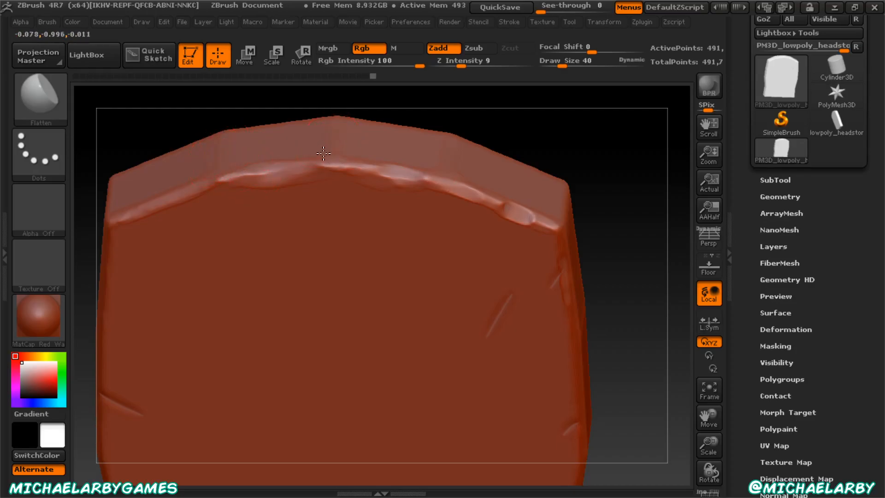
pyautogui.click(343, 124)
# Flatten the upper vertical edge of the headstone's narrow side next to the front face and round off its top corners.
pyautogui.moveTo(606, 221); pyautogui.dragTo(563, 221)
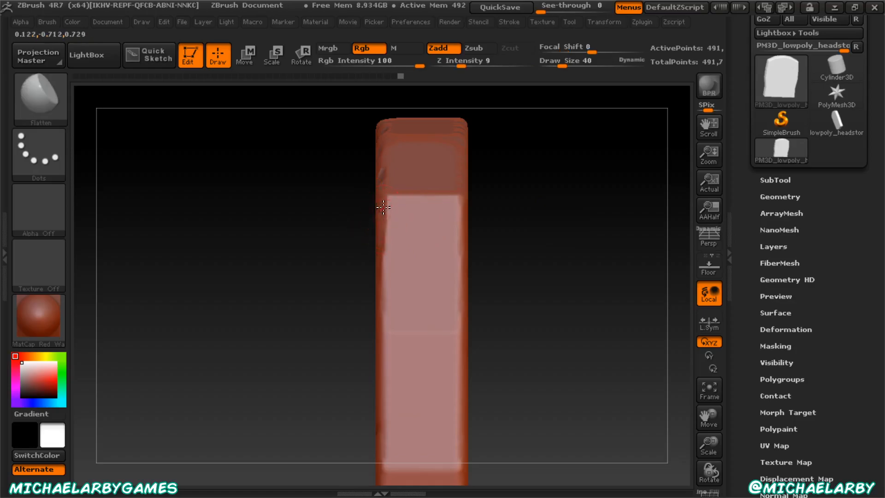
pyautogui.moveTo(507, 264)
pyautogui.mouseDown()
pyautogui.moveTo(494, 268)
pyautogui.moveTo(465, 237)
pyautogui.moveTo(457, 343)
pyautogui.mouseUp()
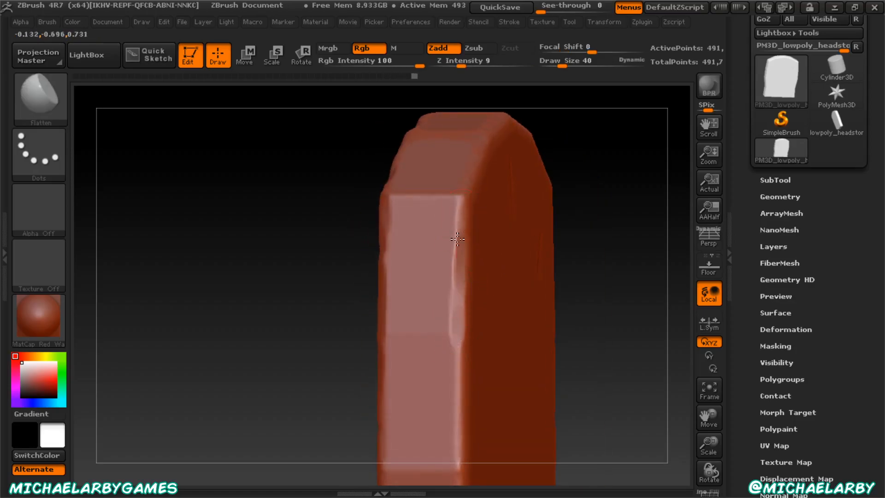
pyautogui.moveTo(555, 227); pyautogui.dragTo(530, 225)
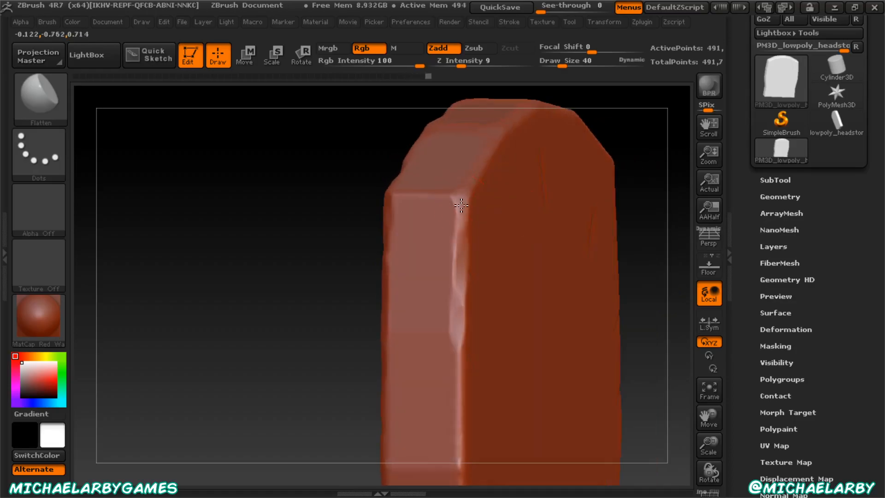
pyautogui.moveTo(460, 211); pyautogui.dragTo(459, 225)
pyautogui.moveTo(411, 194); pyautogui.dragTo(386, 210)
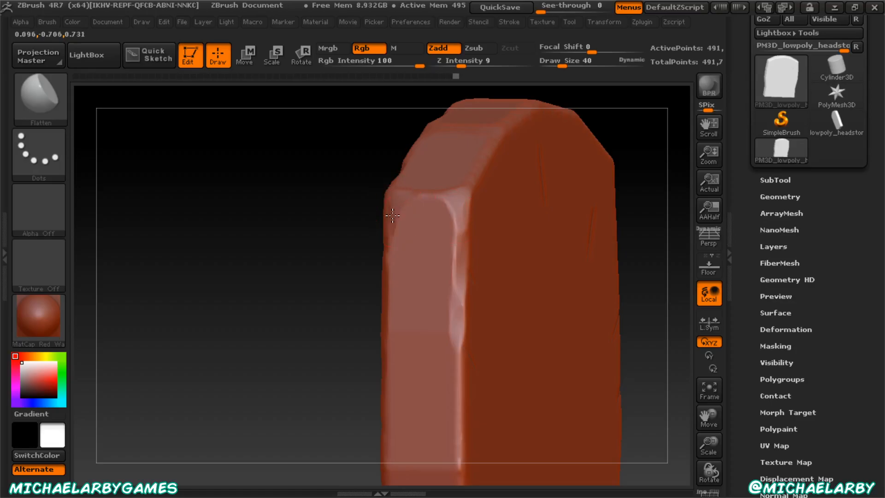
# Flatten irregular chips along the front face's arched top edge, from the worn side corner up to the peak.
pyautogui.moveTo(649, 221)
pyautogui.mouseDown()
pyautogui.moveTo(626, 233)
pyautogui.moveTo(504, 240)
pyautogui.moveTo(537, 229)
pyautogui.moveTo(539, 259)
pyautogui.moveTo(431, 231)
pyautogui.mouseUp()
pyautogui.moveTo(622, 210); pyautogui.dragTo(617, 166)
pyautogui.keyDown('alt'); pyautogui.moveTo(597, 222); pyautogui.dragTo(541, 263); pyautogui.keyUp('alt')
pyautogui.moveTo(544, 211); pyautogui.dragTo(424, 191)
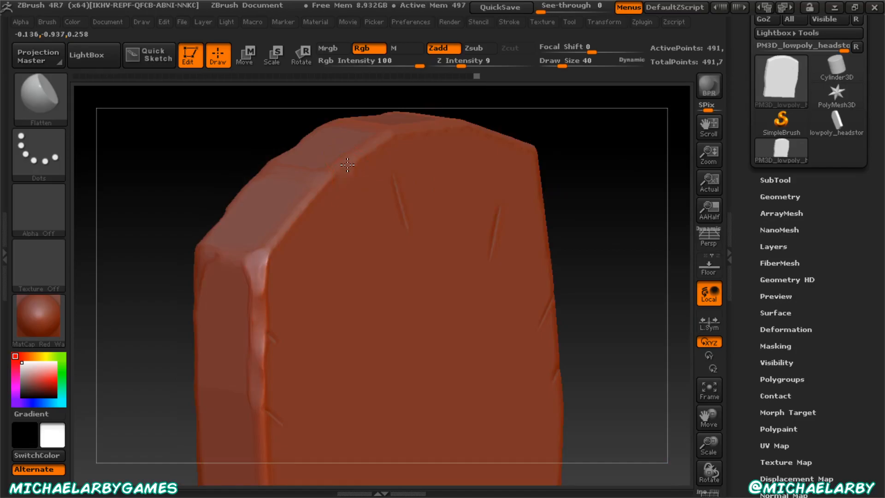
pyautogui.moveTo(371, 150)
pyautogui.mouseDown()
pyautogui.moveTo(400, 133)
pyautogui.moveTo(381, 169)
pyautogui.moveTo(310, 198)
pyautogui.mouseUp()
pyautogui.moveTo(603, 167)
pyautogui.mouseDown()
pyautogui.moveTo(587, 230)
pyautogui.moveTo(460, 164)
pyautogui.mouseUp()
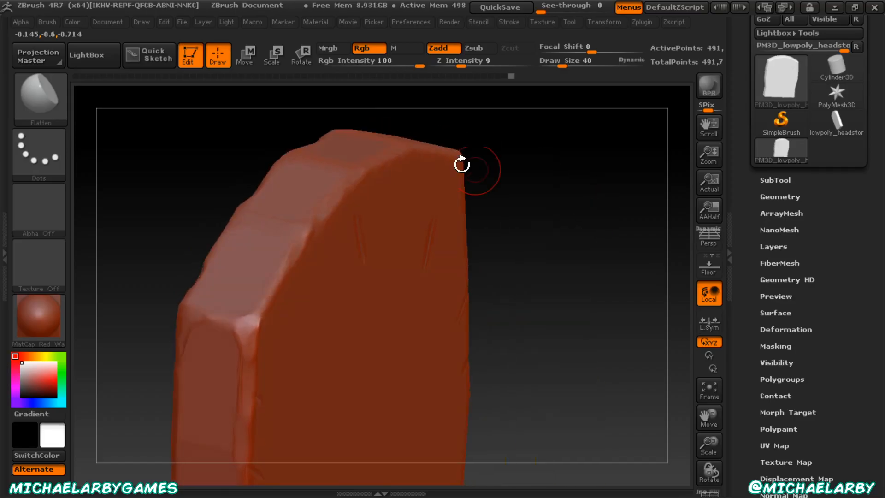
pyautogui.moveTo(394, 158); pyautogui.dragTo(375, 167)
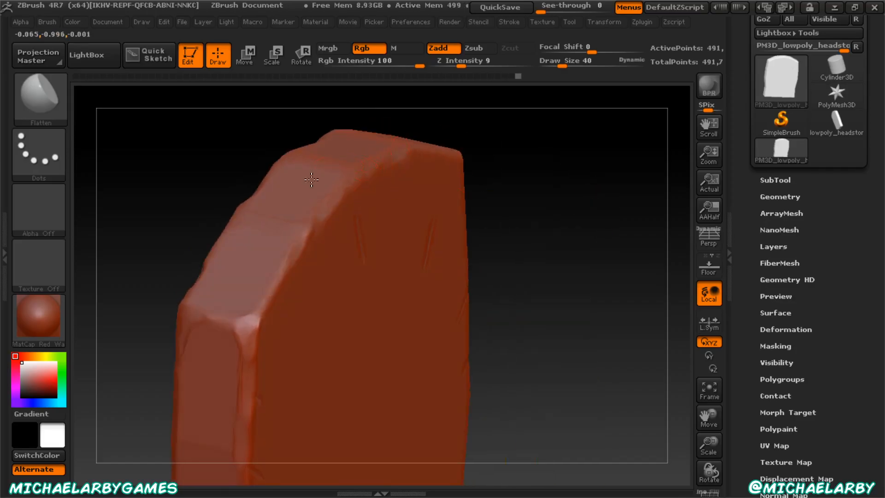
# Flatten irregular chips into the front face's opposite vertical edge, around the short carved cracks.
pyautogui.moveTo(559, 251); pyautogui.dragTo(474, 296)
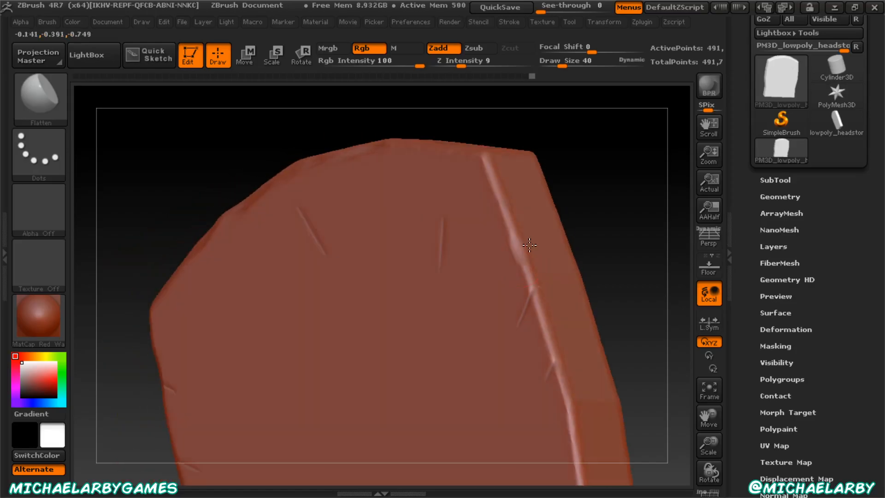
pyautogui.moveTo(517, 253); pyautogui.dragTo(513, 244)
pyautogui.moveTo(537, 300)
pyautogui.mouseDown()
pyautogui.moveTo(546, 336)
pyautogui.moveTo(541, 319)
pyautogui.mouseUp()
pyautogui.moveTo(531, 268); pyautogui.dragTo(535, 276)
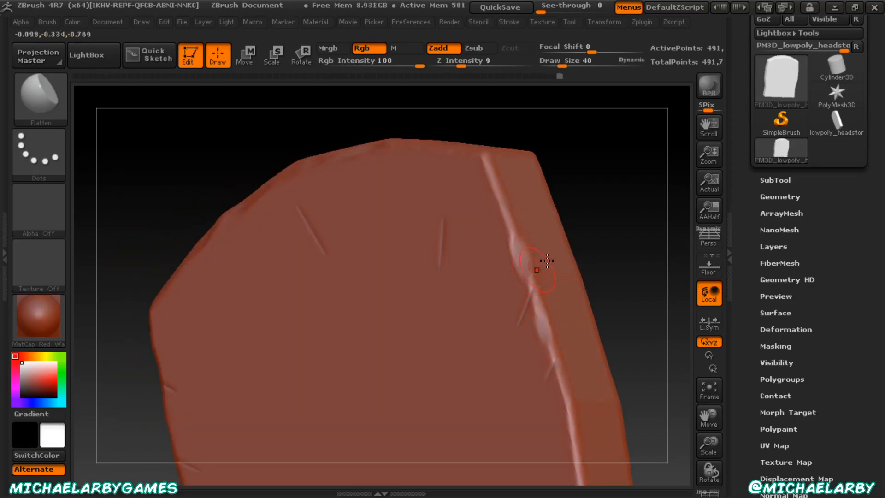
pyautogui.moveTo(596, 195)
pyautogui.mouseDown()
pyautogui.moveTo(618, 231)
pyautogui.moveTo(592, 313)
pyautogui.moveTo(595, 187)
pyautogui.mouseUp()
pyautogui.keyDown('alt'); pyautogui.moveTo(590, 267); pyautogui.dragTo(599, 231); pyautogui.keyUp('alt')
pyautogui.keyDown('alt'); pyautogui.moveTo(589, 296); pyautogui.dragTo(590, 277); pyautogui.keyUp('alt')
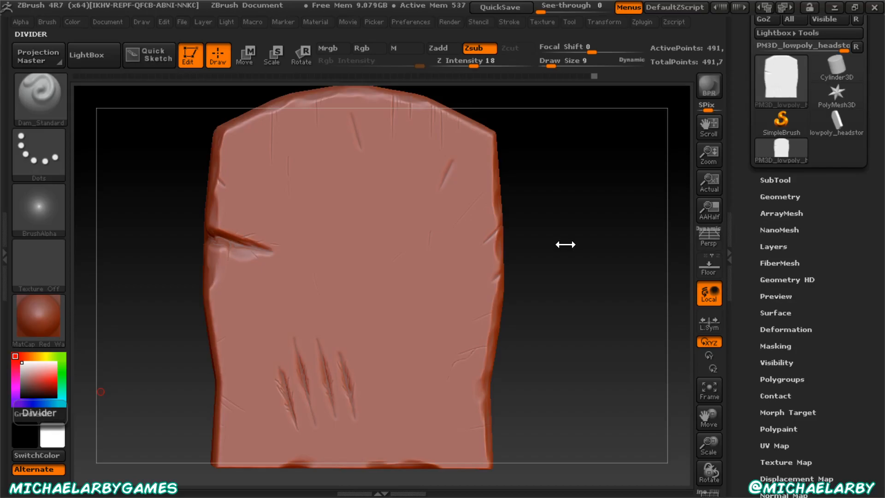
# Examine the chipped edges and the fine scratches on both the back and front faces of the headstone.
pyautogui.moveTo(541, 320)
pyautogui.mouseDown()
pyautogui.moveTo(539, 276)
pyautogui.moveTo(543, 312)
pyautogui.moveTo(414, 323)
pyautogui.moveTo(587, 313)
pyautogui.moveTo(392, 304)
pyautogui.moveTo(355, 314)
pyautogui.moveTo(362, 319)
pyautogui.mouseUp()
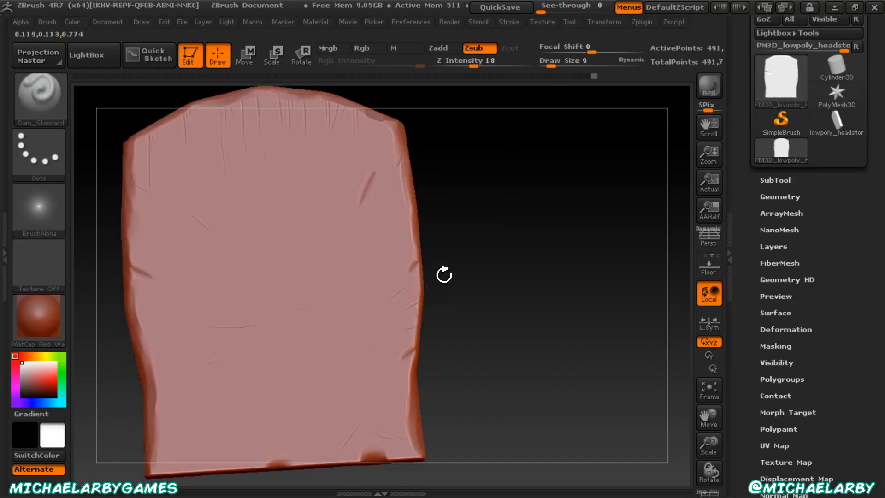
pyautogui.moveTo(497, 227); pyautogui.dragTo(530, 293)
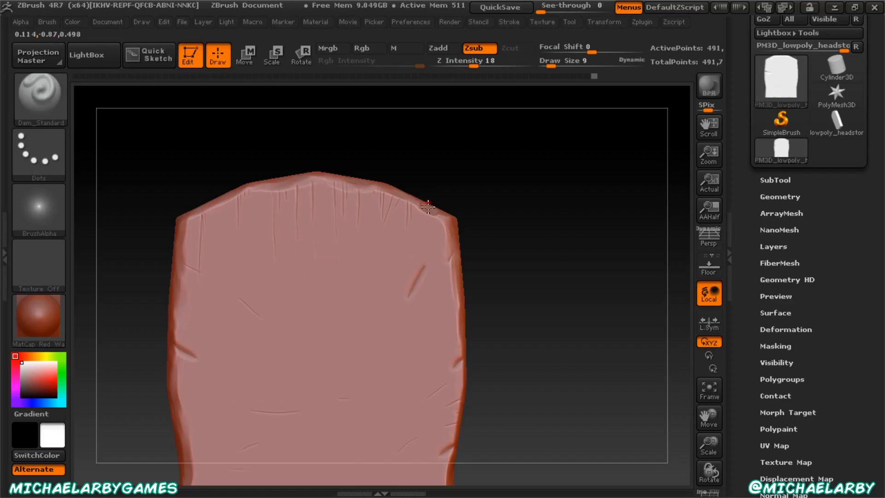
pyautogui.moveTo(563, 310); pyautogui.dragTo(419, 312)
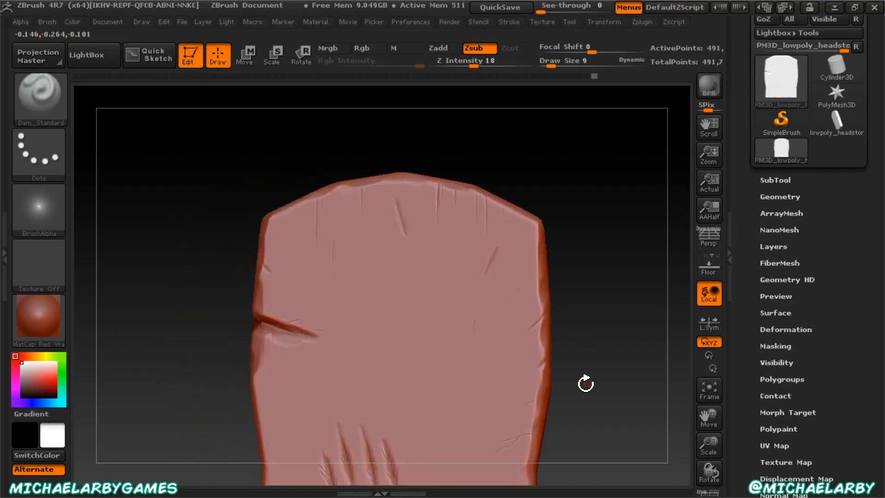
pyautogui.keyDown('alt'); pyautogui.moveTo(586, 384); pyautogui.dragTo(570, 237); pyautogui.keyUp('alt')
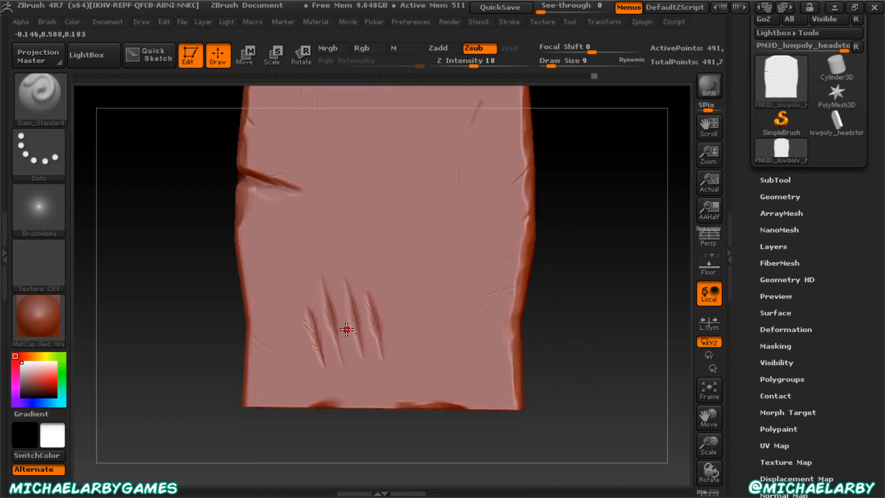
pyautogui.keyDown('alt'); pyautogui.moveTo(590, 247); pyautogui.dragTo(598, 312); pyautogui.keyUp('alt')
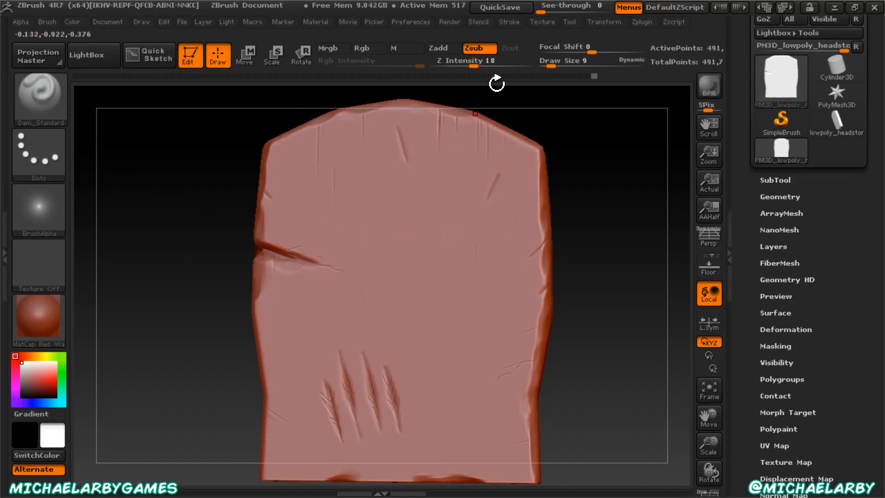
# Set Dam_Standard's Z intensity to 29, extend the deep side crack across the front face with thin branches, and undo a long wavy test line.
pyautogui.moveTo(474, 65); pyautogui.dragTo(484, 66)
pyautogui.moveTo(305, 260); pyautogui.dragTo(350, 275)
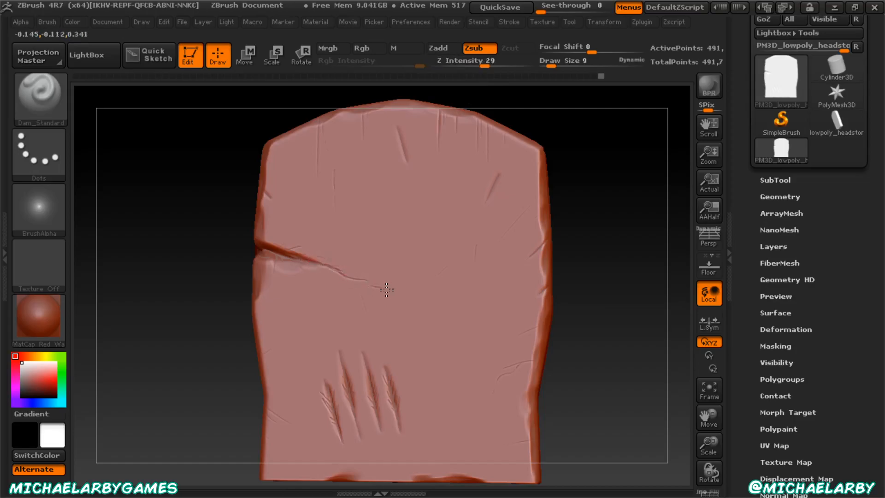
pyautogui.moveTo(394, 318); pyautogui.dragTo(424, 326)
pyautogui.moveTo(432, 183)
pyautogui.mouseDown()
pyautogui.moveTo(447, 278)
pyautogui.moveTo(437, 385)
pyautogui.mouseUp()
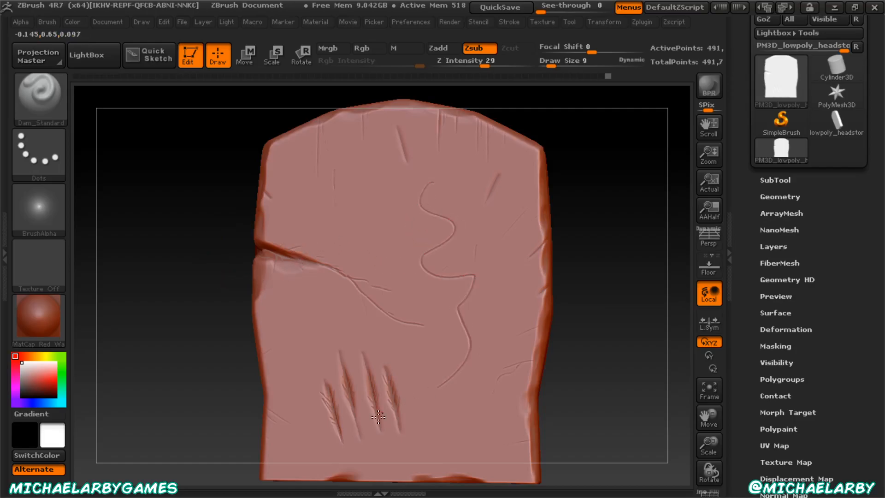
pyautogui.hotkey('ctrl', 'z')
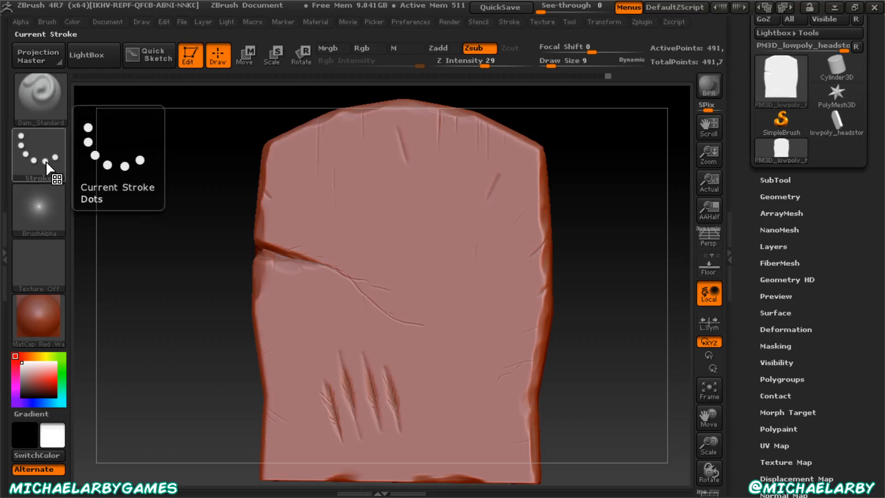
# Switch the brush's stroke type to DragRect, try it with a round dent on the upper front face, and undo the dent.
pyautogui.click(44, 173)
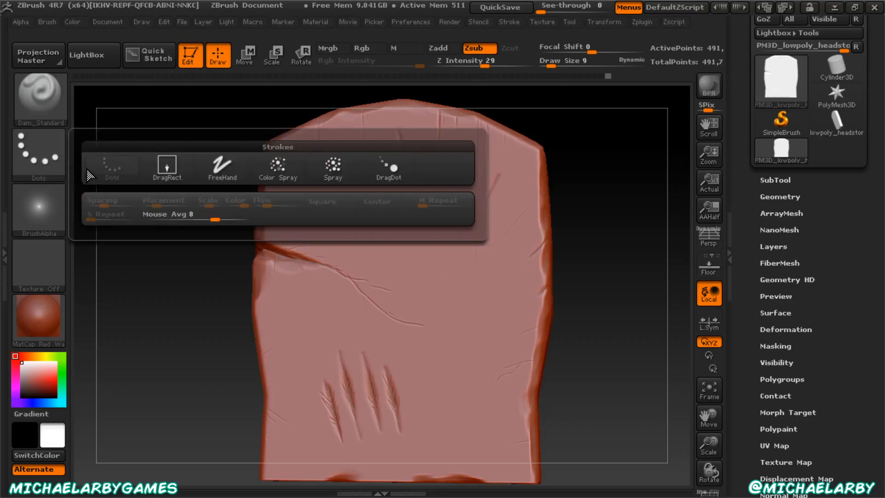
pyautogui.click(166, 171)
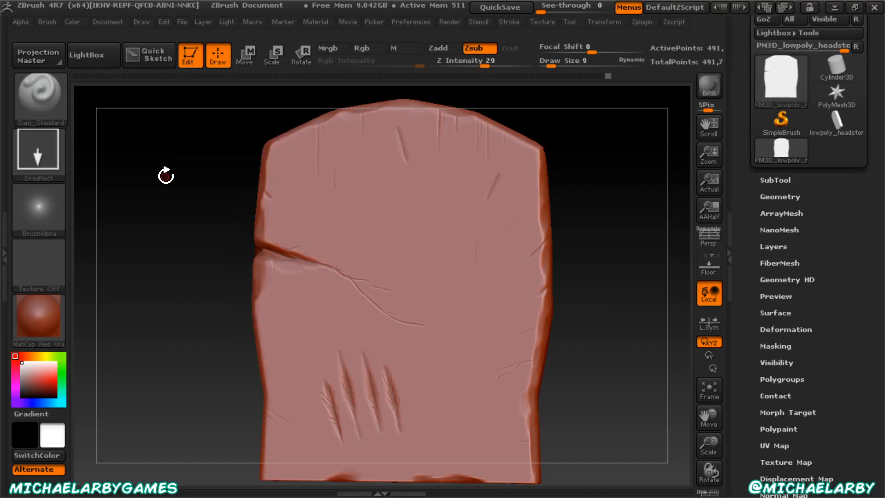
pyautogui.moveTo(356, 188); pyautogui.dragTo(382, 219)
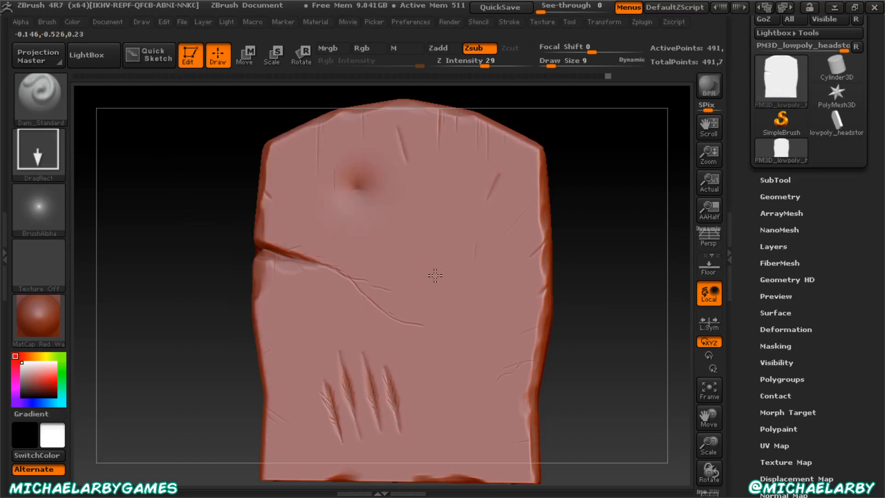
pyautogui.moveTo(360, 184)
pyautogui.mouseDown()
pyautogui.moveTo(351, 171)
pyautogui.moveTo(392, 248)
pyautogui.moveTo(360, 189)
pyautogui.mouseUp()
pyautogui.hotkey('ctrl', 'z')
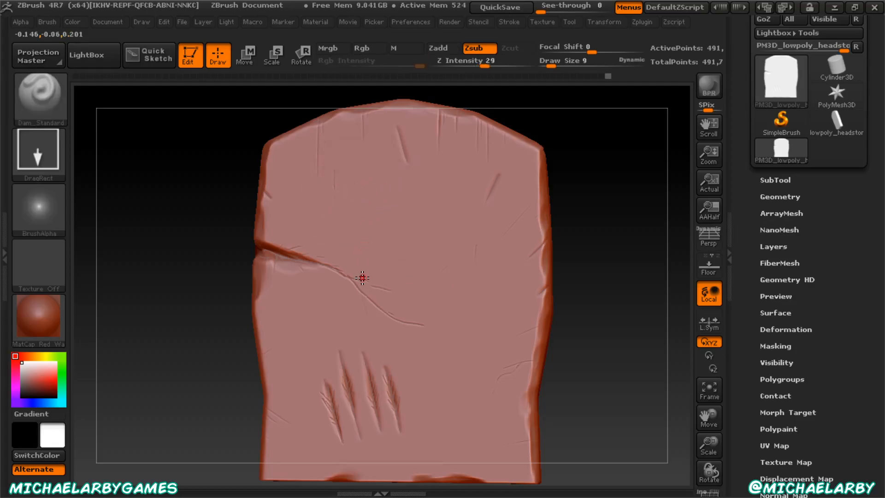
pyautogui.click(48, 214)
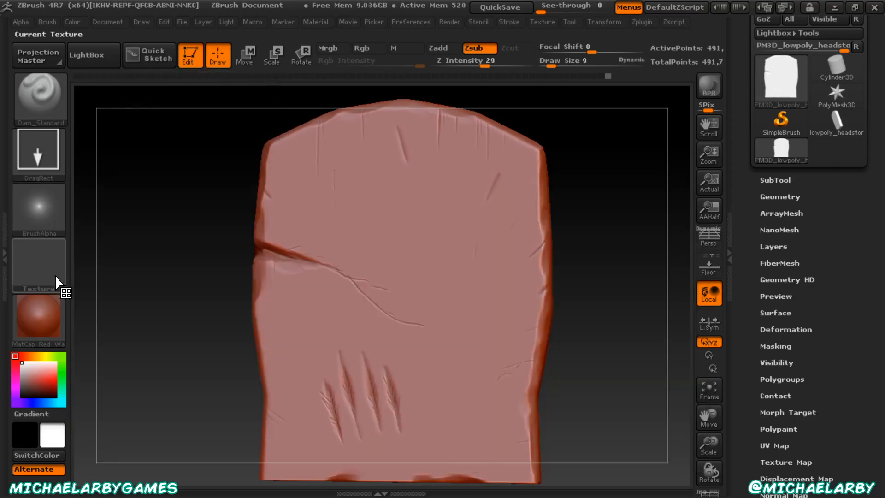
# Switch the brush's alpha to Alpha 05 and stamp a large ring of notches on the headstone's upper front face.
pyautogui.click(48, 208)
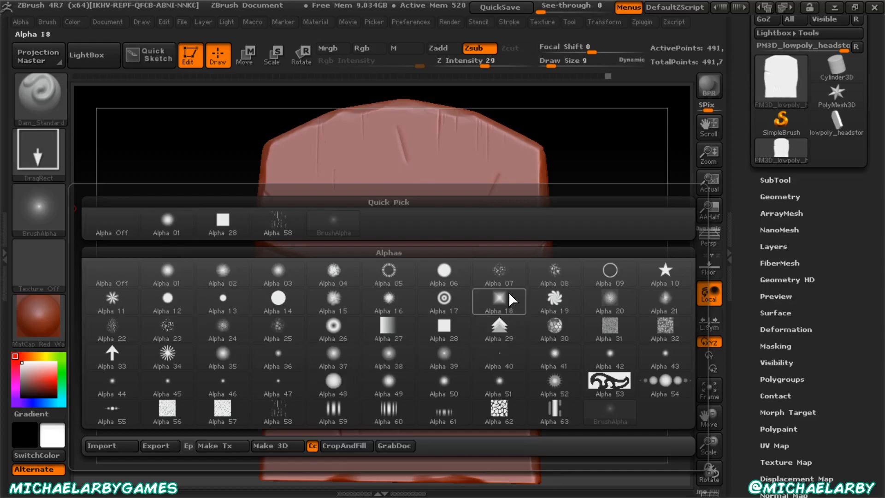
pyautogui.moveTo(500, 315)
pyautogui.moveTo(497, 331)
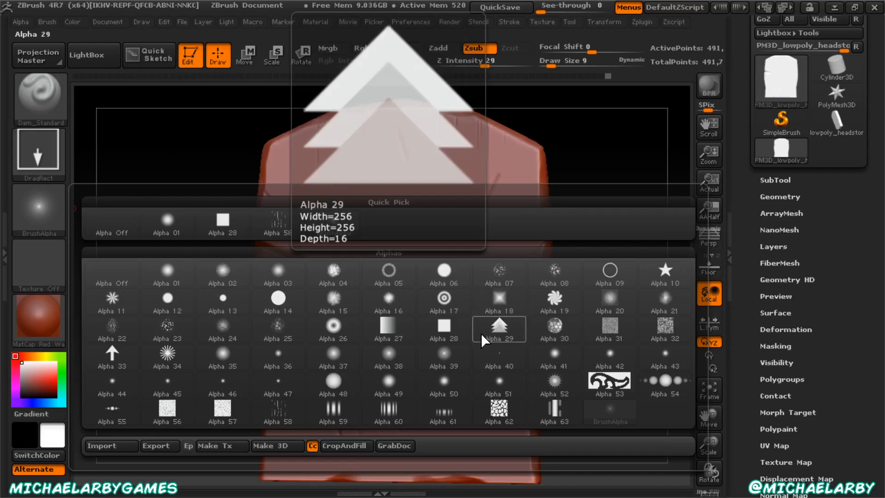
pyautogui.click(389, 274)
pyautogui.moveTo(391, 237)
pyautogui.mouseDown()
pyautogui.moveTo(405, 253)
pyautogui.moveTo(408, 295)
pyautogui.moveTo(365, 304)
pyautogui.moveTo(390, 329)
pyautogui.moveTo(413, 300)
pyautogui.moveTo(388, 321)
pyautogui.mouseUp()
pyautogui.hotkey('ctrl', 'z')
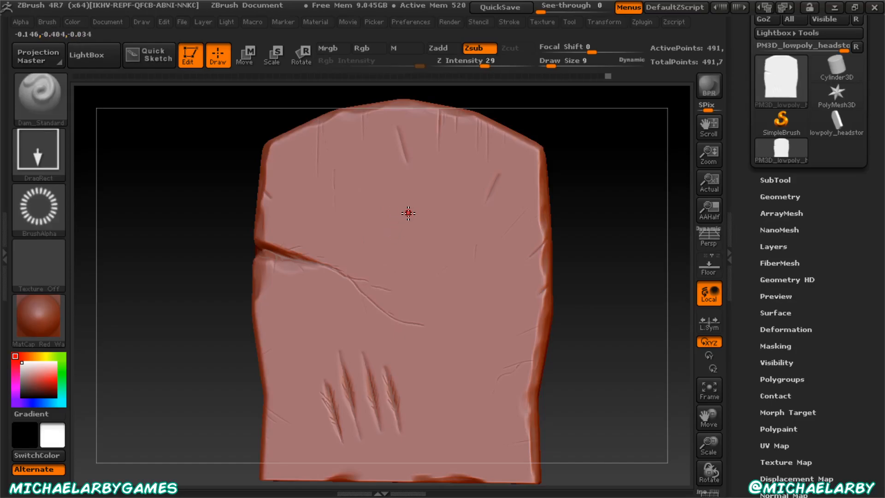
pyautogui.moveTo(399, 191)
pyautogui.mouseDown()
pyautogui.moveTo(427, 258)
pyautogui.moveTo(416, 268)
pyautogui.mouseUp()
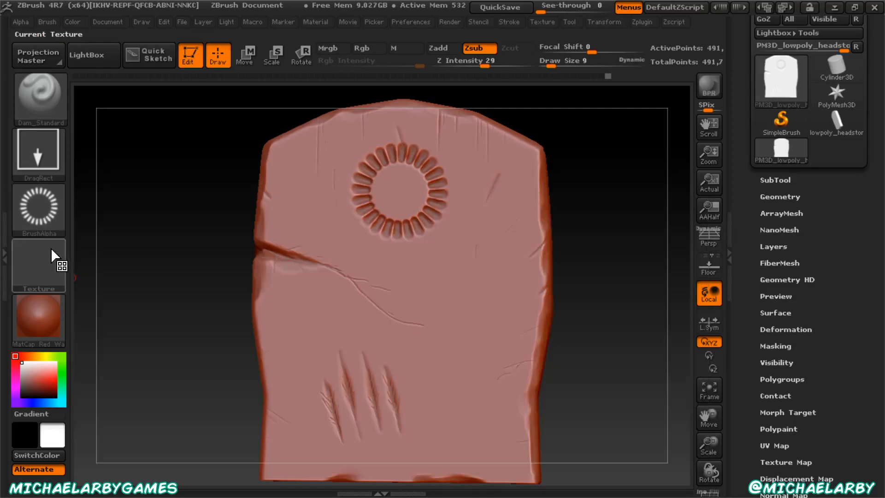
# Switch the alpha to Alpha 22, try it with a large crack pattern below the notched ring, and undo the stamp.
pyautogui.click(41, 210)
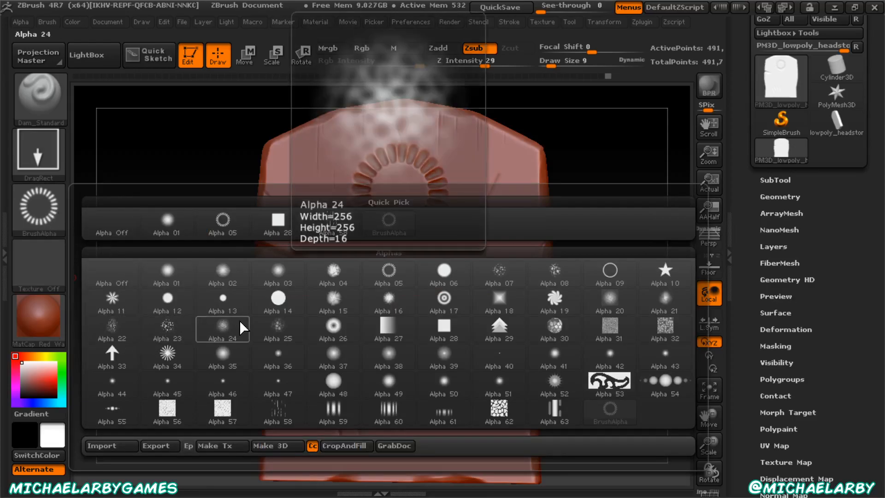
pyautogui.click(112, 328)
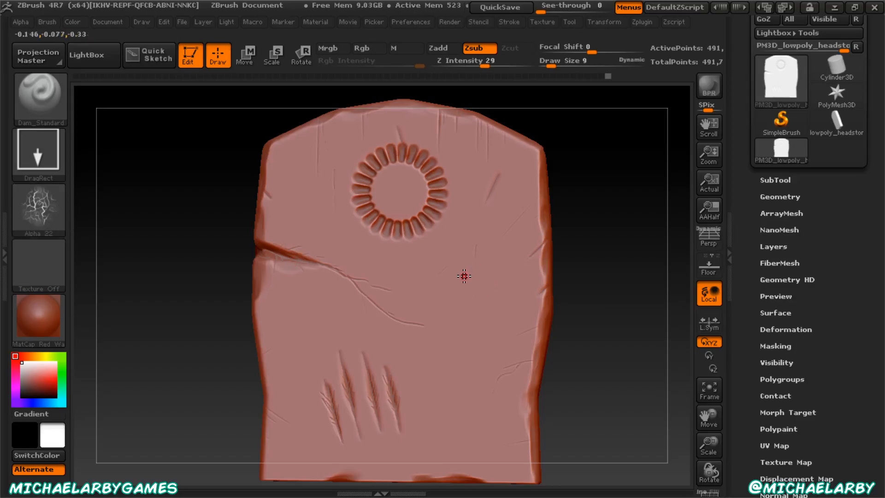
pyautogui.moveTo(480, 292); pyautogui.dragTo(496, 386)
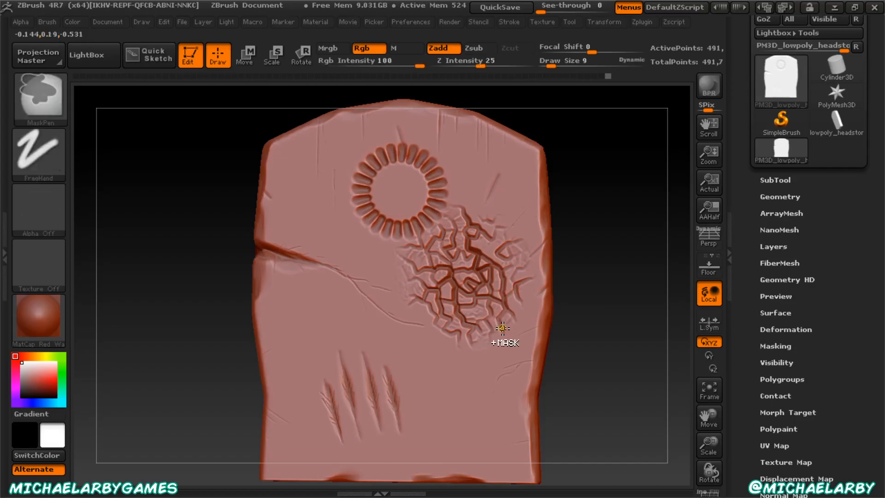
pyautogui.hotkey('ctrl', 'z')
# Set the Z intensity to 6 and stamp overlapping fine crack patterns across the front face, around and below the notched ring.
pyautogui.moveTo(486, 68); pyautogui.dragTo(455, 76)
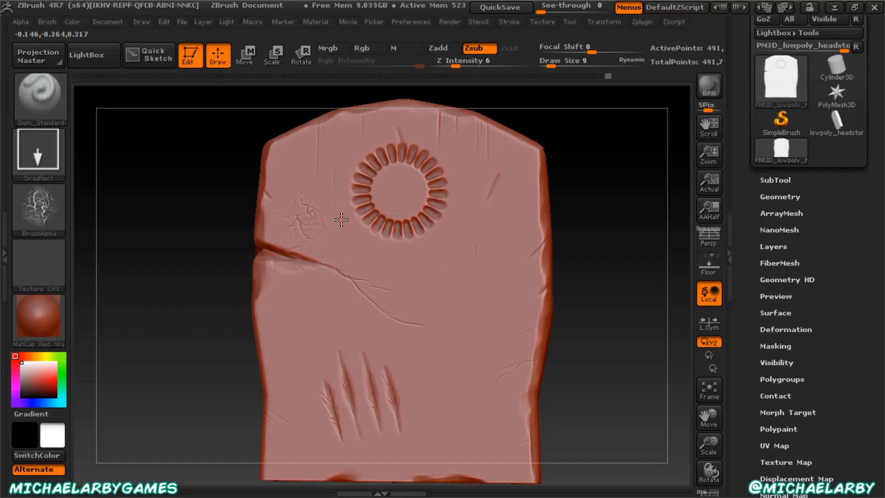
pyautogui.moveTo(336, 265); pyautogui.dragTo(347, 300)
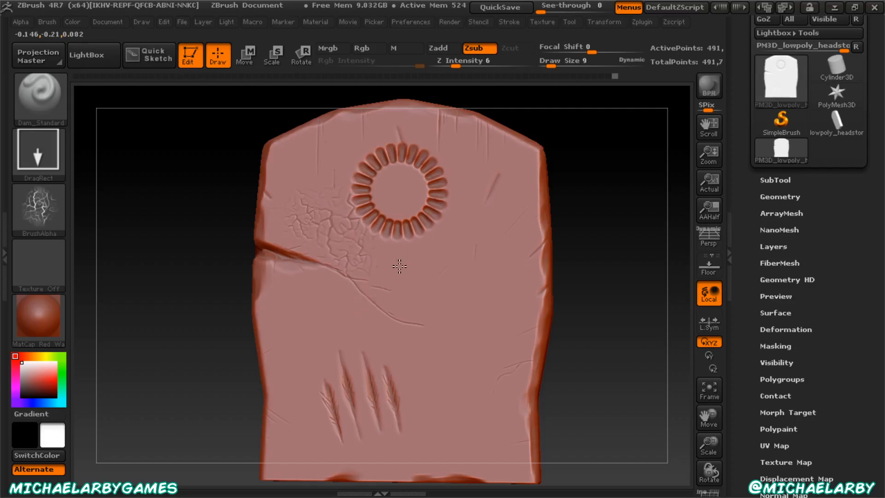
pyautogui.moveTo(421, 310); pyautogui.dragTo(423, 316)
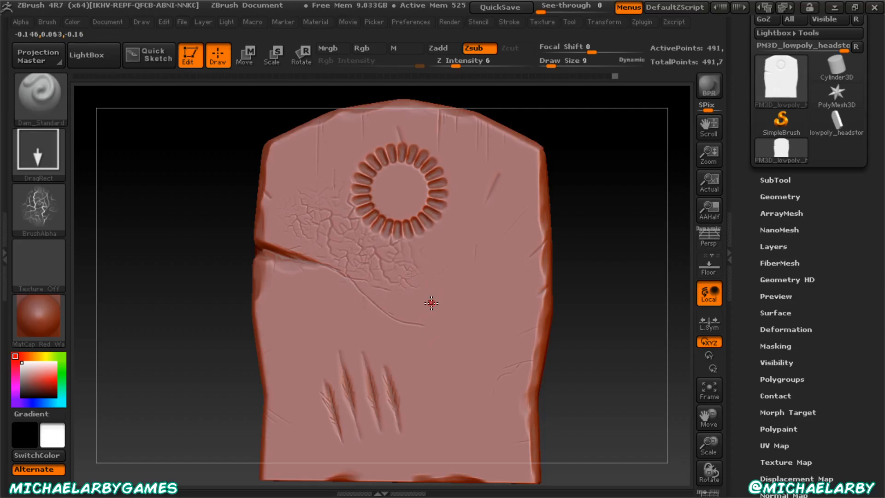
pyautogui.moveTo(448, 254); pyautogui.dragTo(496, 337)
pyautogui.moveTo(563, 464); pyautogui.dragTo(520, 336)
pyautogui.hotkey('ctrl', 'z')
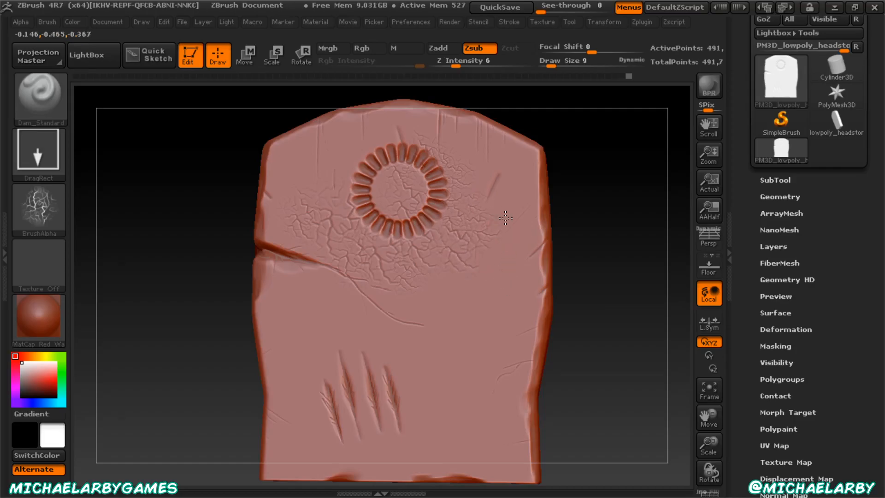
pyautogui.moveTo(500, 200); pyautogui.dragTo(538, 226)
pyautogui.click(46, 214)
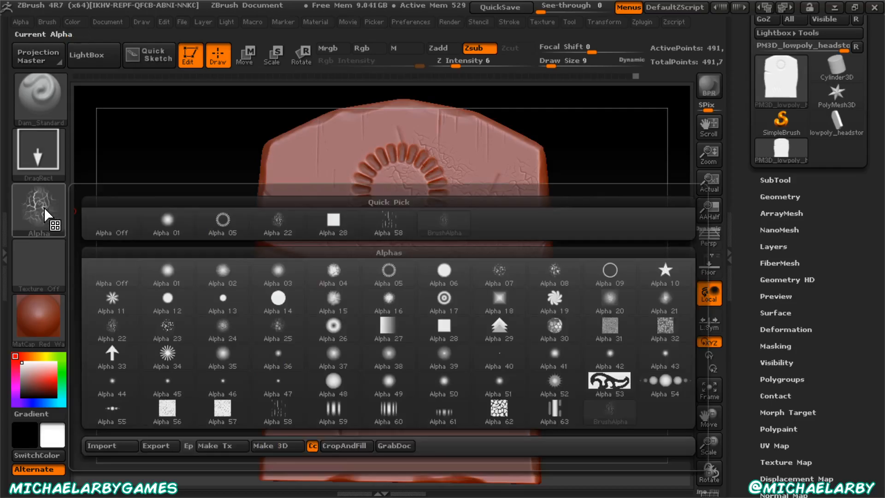
pyautogui.moveTo(283, 418)
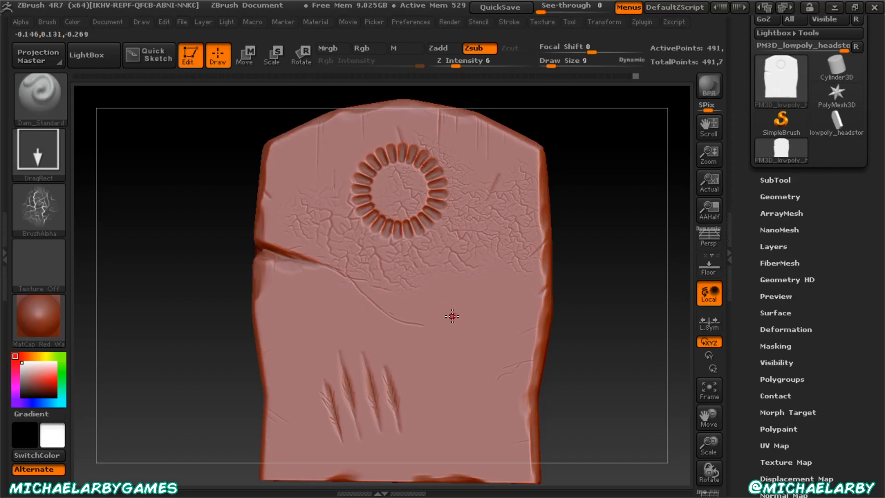
pyautogui.moveTo(461, 347); pyautogui.dragTo(471, 351)
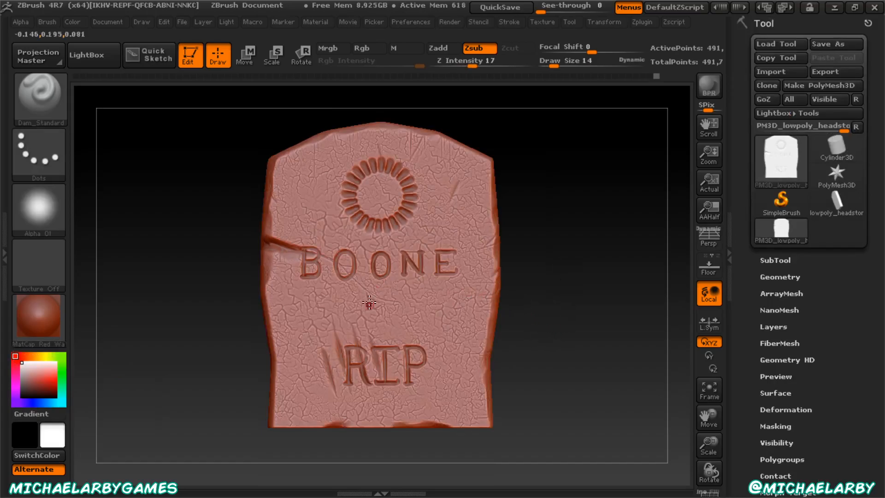
pyautogui.keyDown('alt'); pyautogui.moveTo(545, 330); pyautogui.dragTo(547, 356); pyautogui.keyUp('alt')
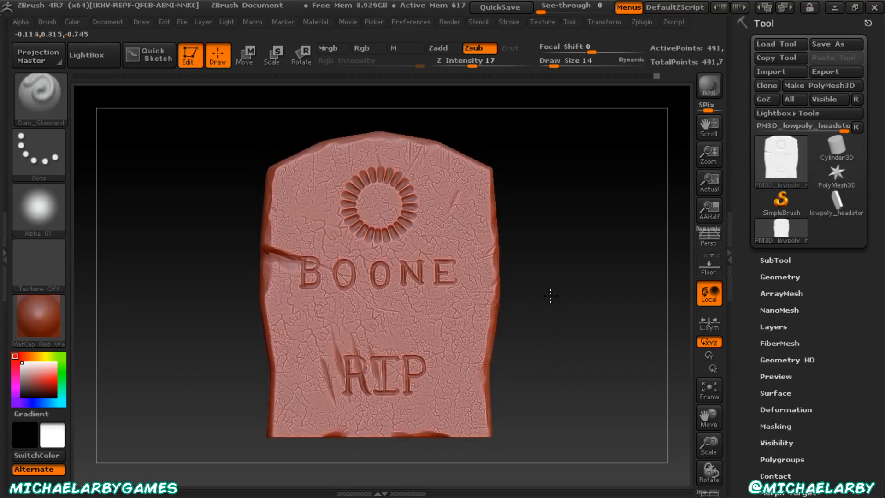
pyautogui.moveTo(553, 314)
pyautogui.keyDown('alt'); pyautogui.mouseDown()
pyautogui.moveTo(562, 367)
pyautogui.moveTo(528, 320)
pyautogui.mouseUp(); pyautogui.keyUp('alt')
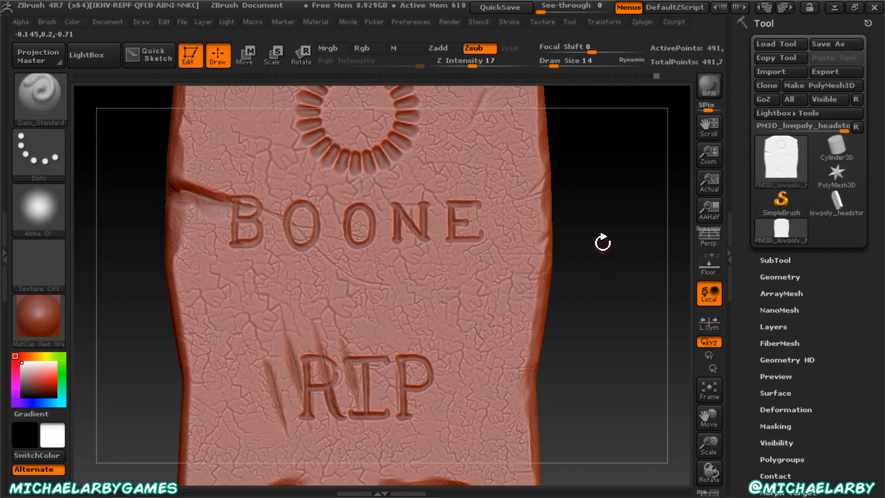
pyautogui.keyDown('alt'); pyautogui.moveTo(596, 256); pyautogui.dragTo(577, 184); pyautogui.keyUp('alt')
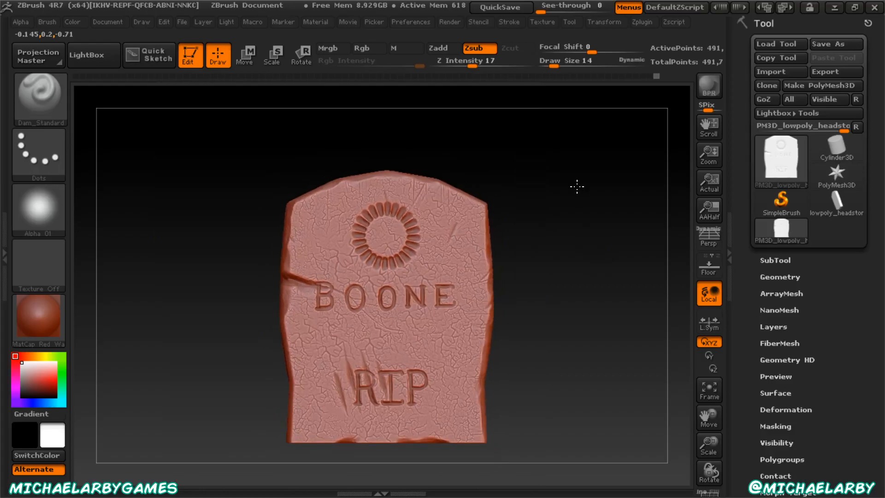
pyautogui.moveTo(580, 293); pyautogui.dragTo(552, 286)
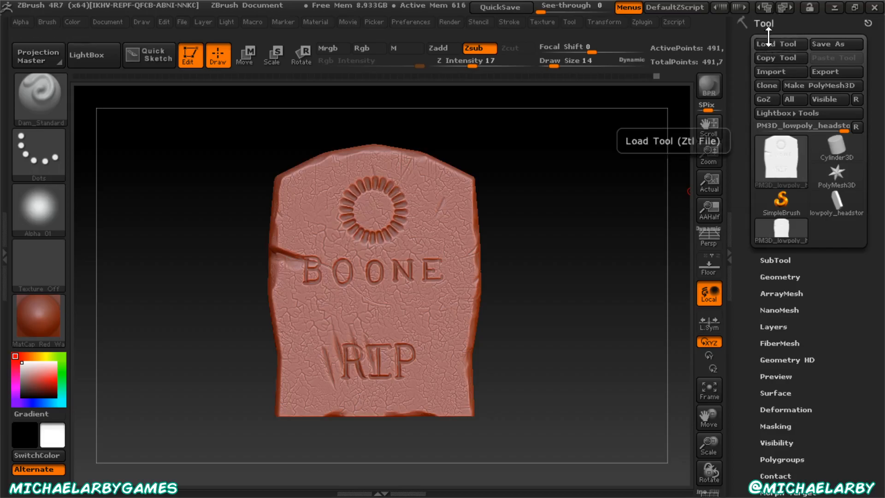
# Save the sculpted headstone tool over the existing file PM3D_lowpoly_headstone_mesh_obj.ZTL.
pyautogui.click(820, 46)
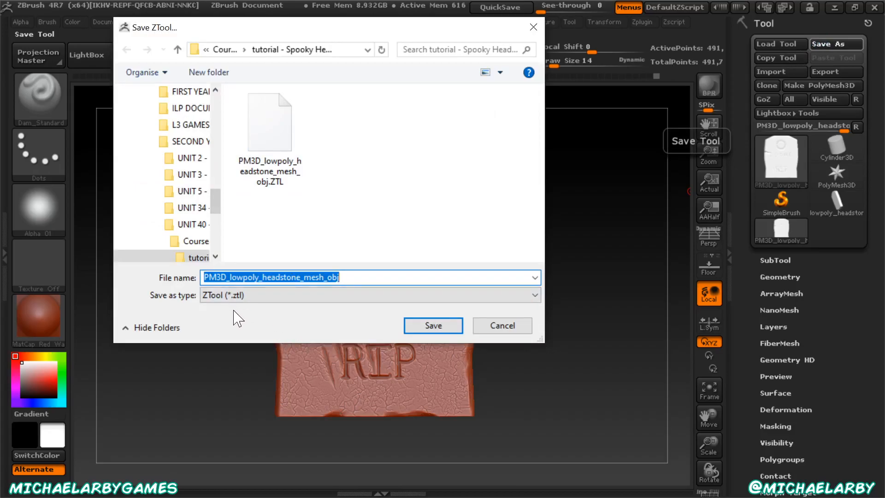
pyautogui.click(276, 139)
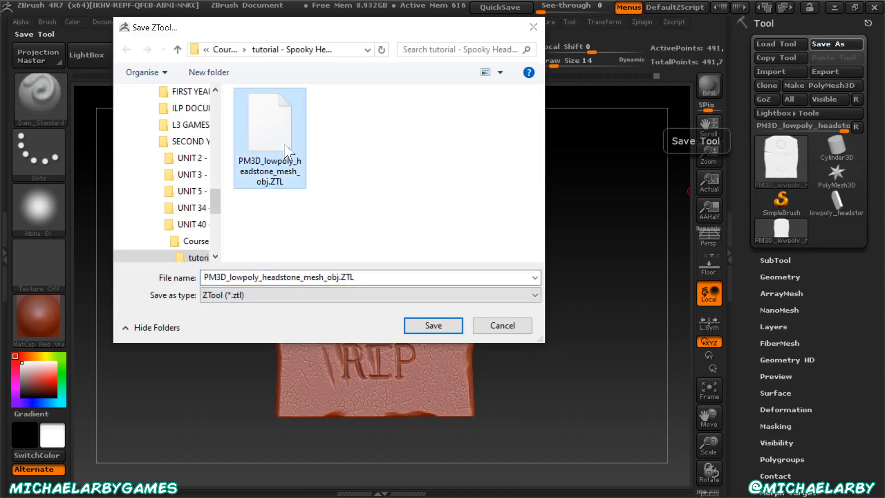
pyautogui.click(433, 324)
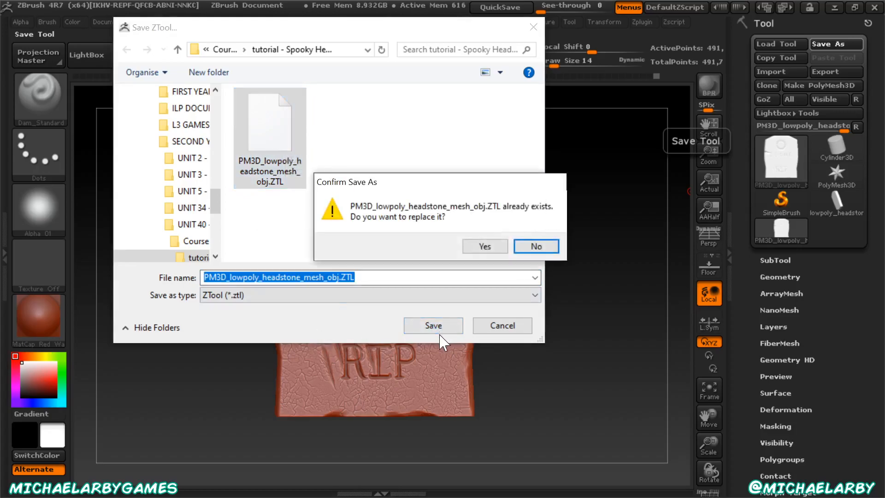
pyautogui.click(484, 246)
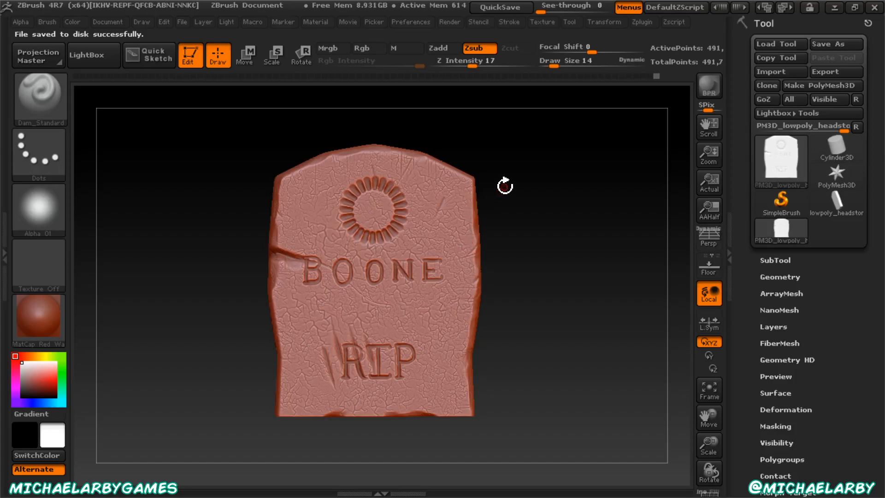
# Export the sculpted headstone in OBJ format as PM3D_hipoly_headstone_mesh_obj.
pyautogui.click(828, 76)
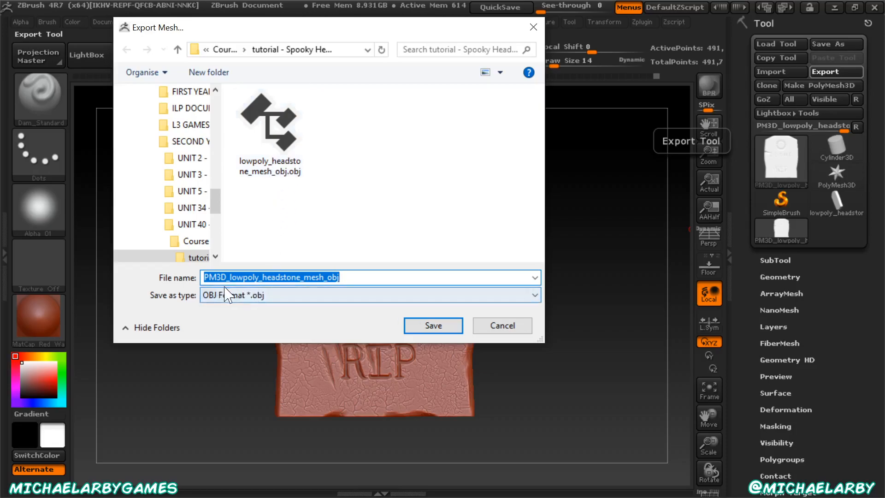
pyautogui.click(243, 278)
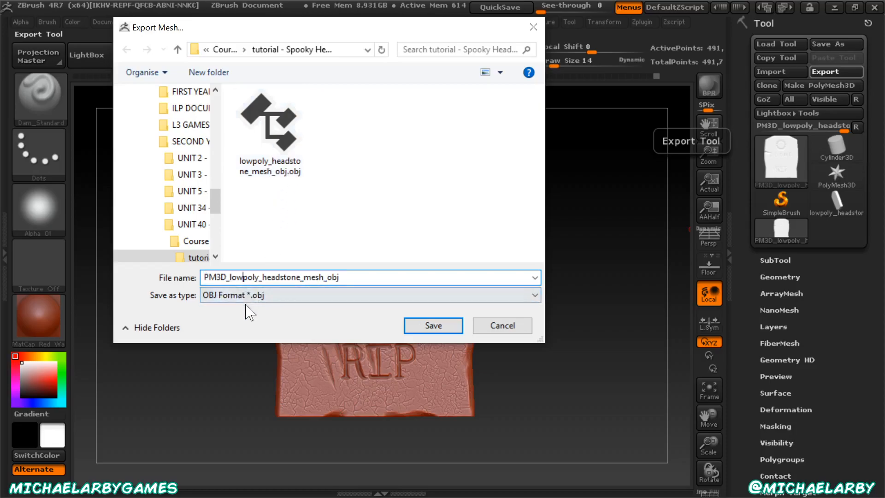
pyautogui.press('BackSpace')
pyautogui.press('BackSpace')
pyautogui.press('BackSpace')
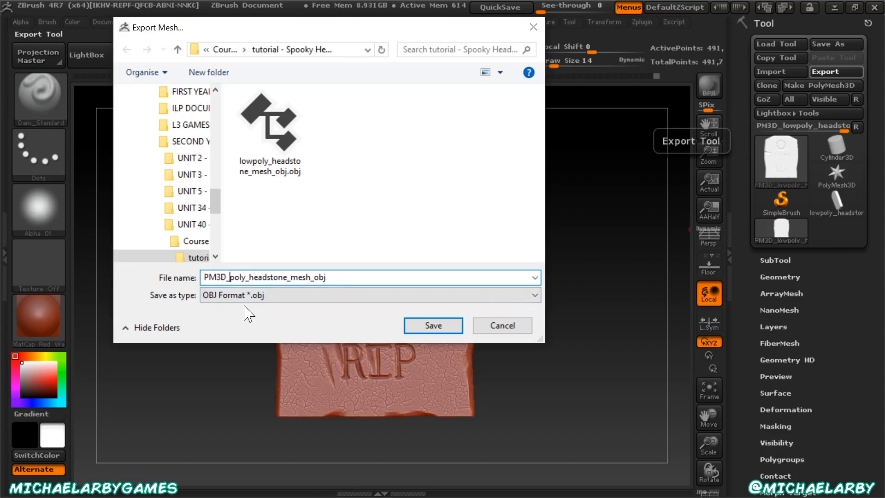
pyautogui.write('hi')
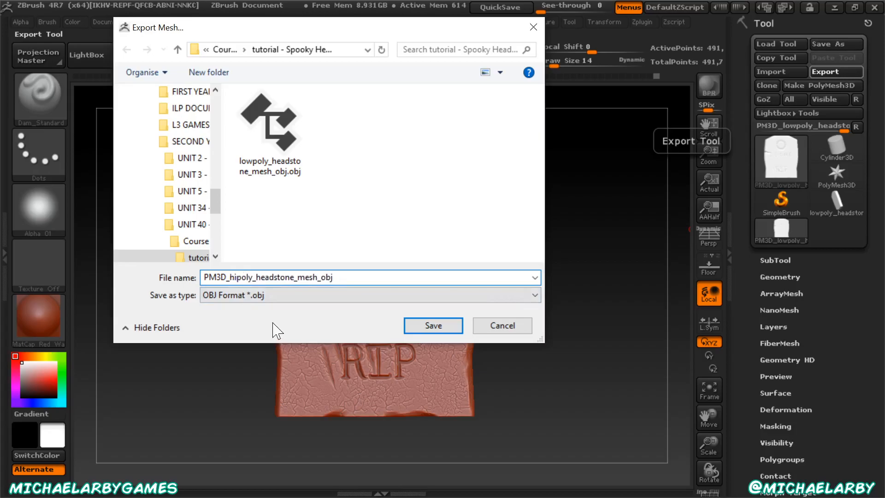
pyautogui.click(442, 327)
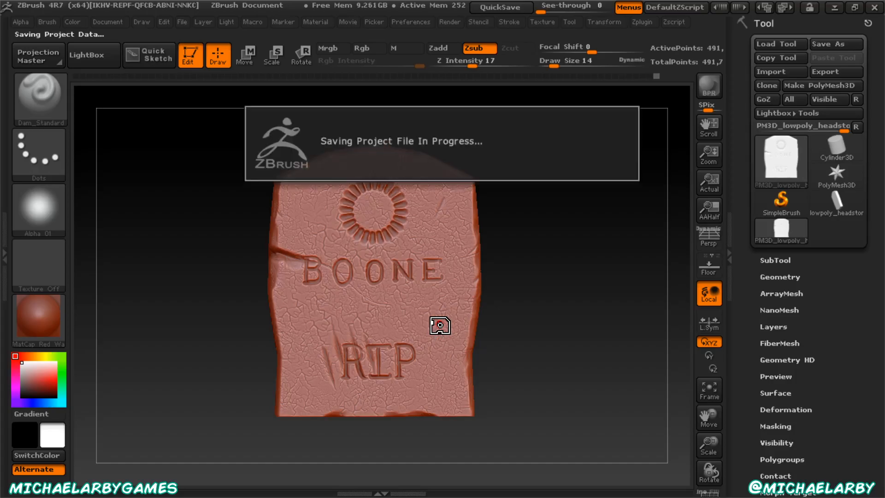
pyautogui.moveTo(601, 339)
pyautogui.mouseDown()
pyautogui.moveTo(600, 348)
pyautogui.moveTo(607, 304)
pyautogui.moveTo(598, 330)
pyautogui.moveTo(658, 322)
pyautogui.moveTo(660, 288)
pyautogui.moveTo(657, 298)
pyautogui.mouseUp()
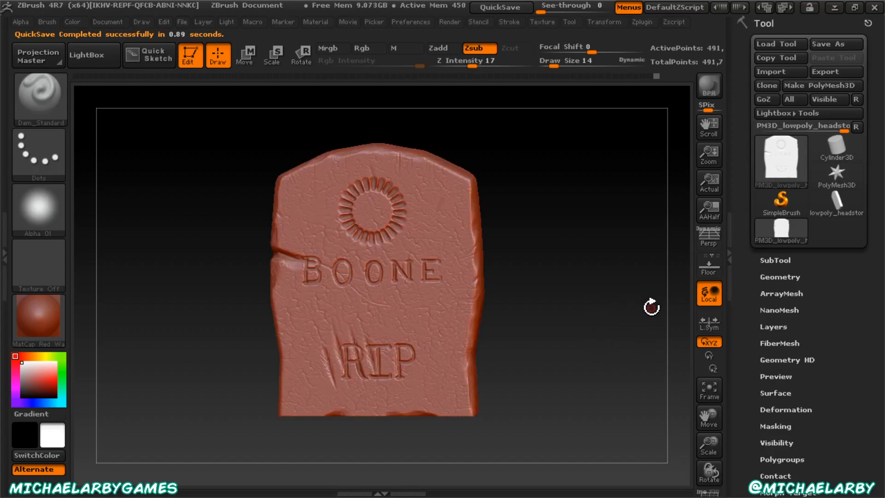